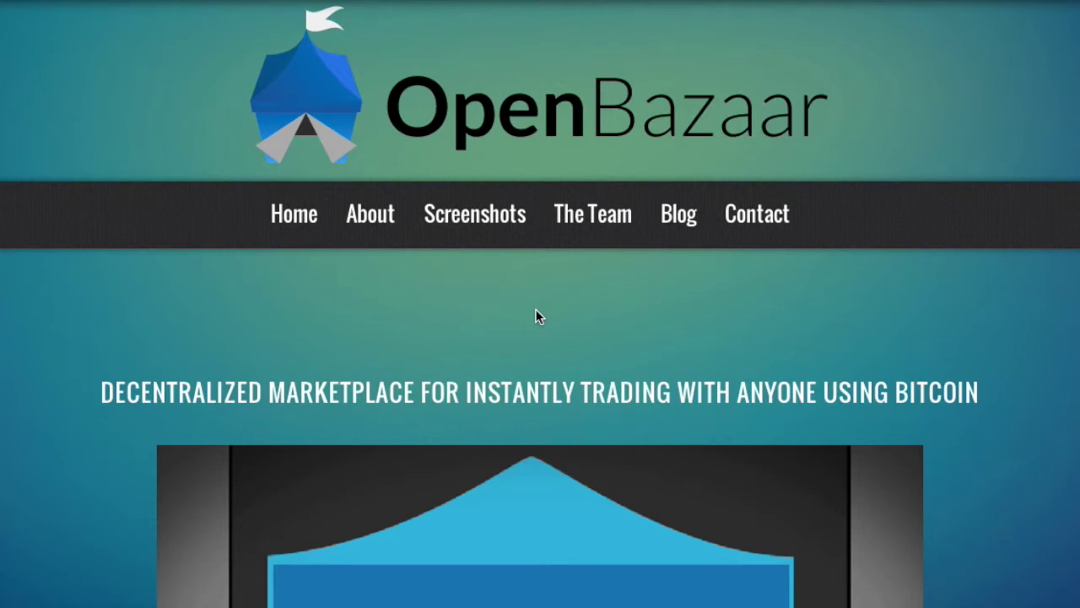
Step: Scroll the openbazaar.org homepage past About, Screenshots, Donate, Team and Blog to the Contact footer
scroll(536, 316, "down", 3)
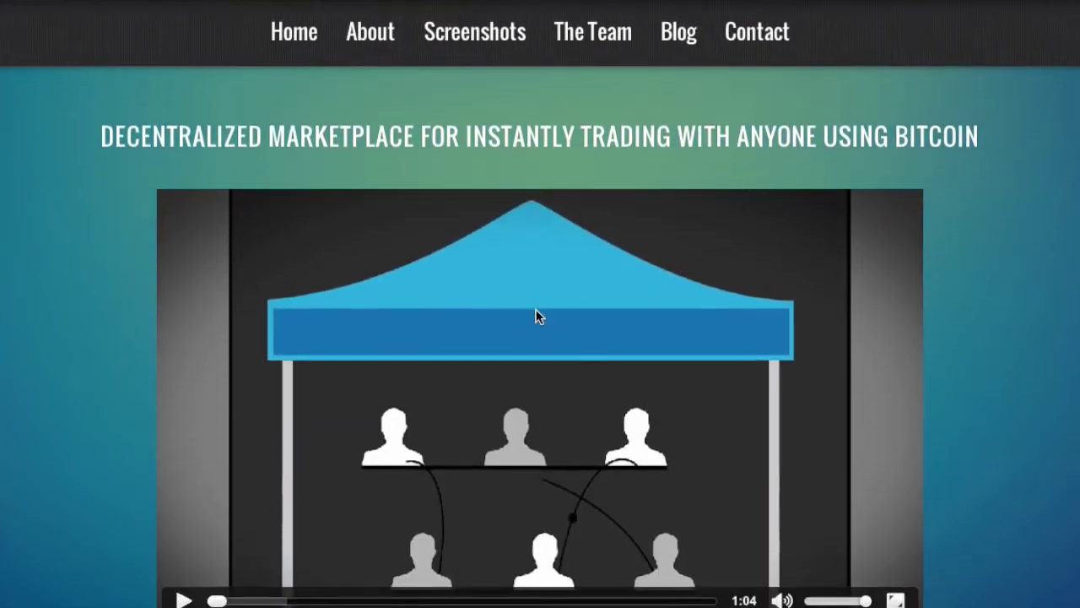
scroll(535, 316, "down", 5)
scroll(535, 316, "down", 2)
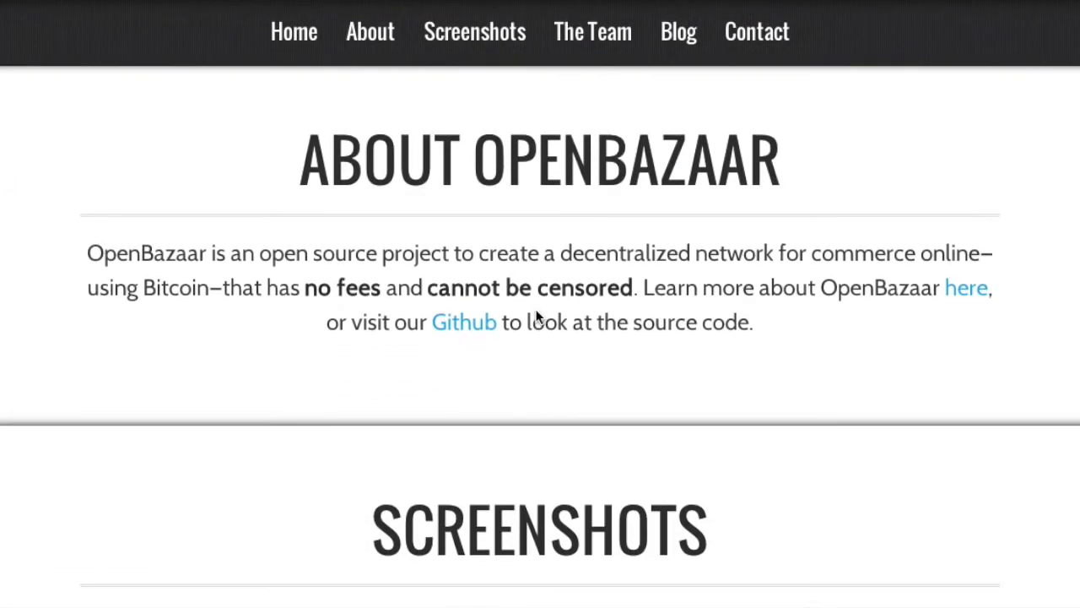
scroll(574, 414, "down", 2)
scroll(572, 416, "down", 2)
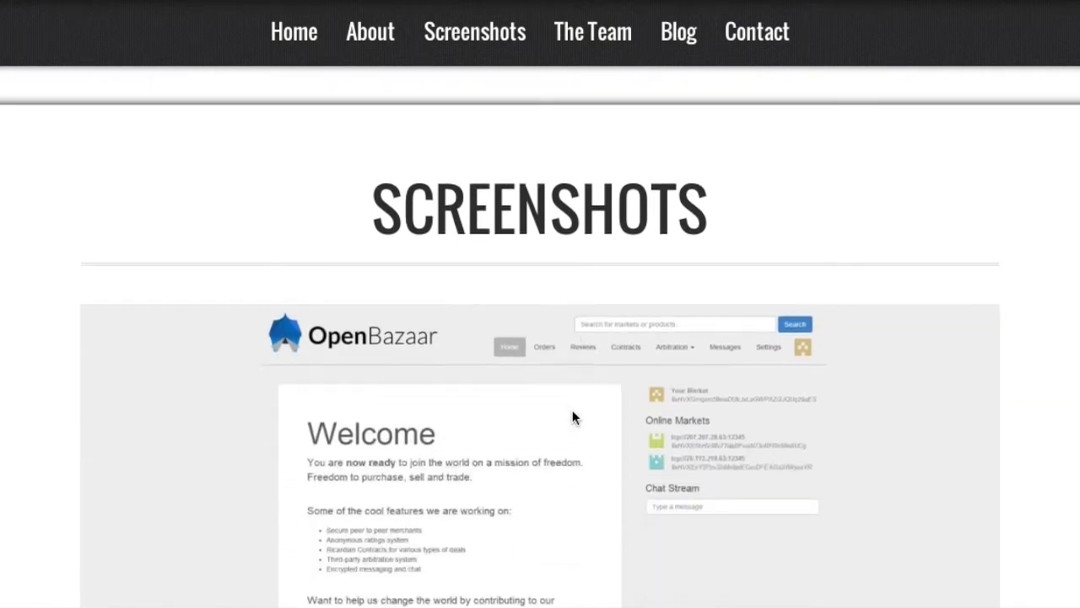
scroll(572, 416, "down", 2)
scroll(572, 416, "down", 5)
scroll(572, 416, "down", 3)
scroll(572, 416, "down", 2)
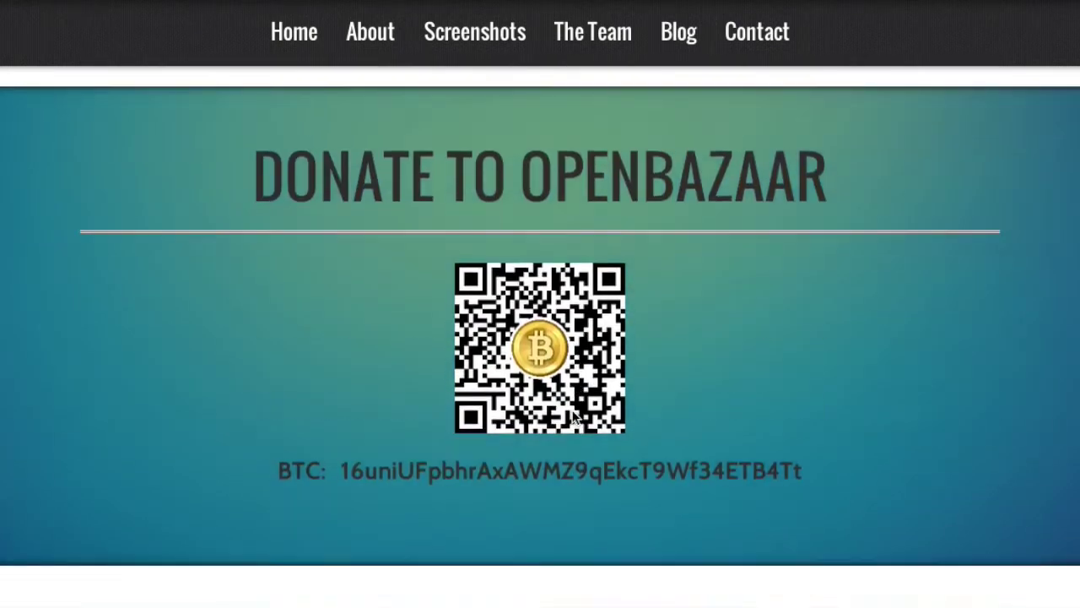
scroll(572, 414, "down", 4)
scroll(572, 411, "down", 5)
scroll(572, 411, "down", 2)
scroll(572, 412, "down", 2)
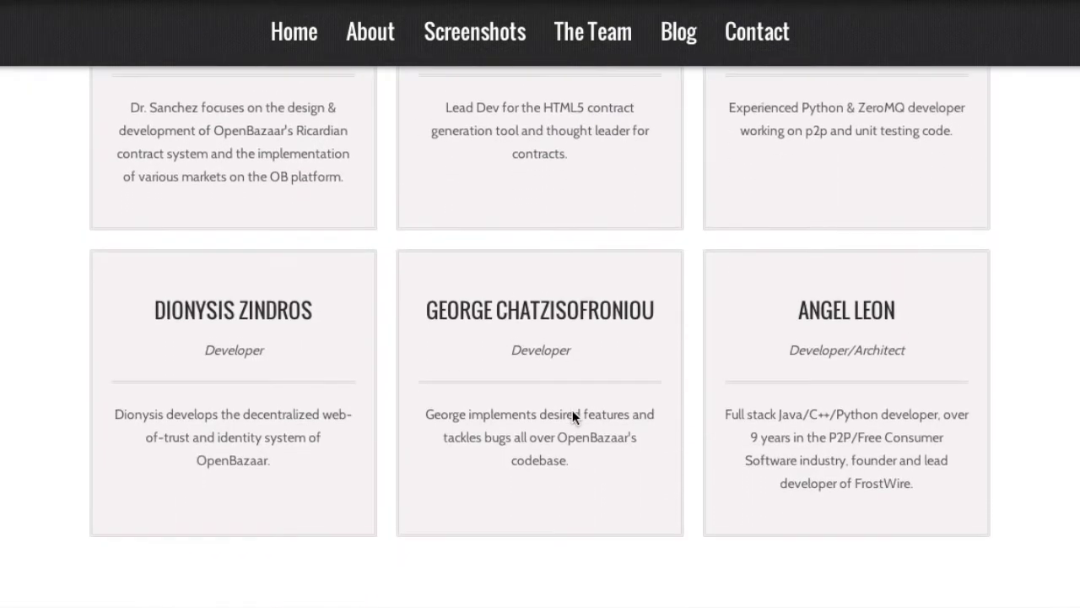
scroll(572, 411, "down", 2)
scroll(572, 412, "down", 2)
scroll(572, 412, "down", 3)
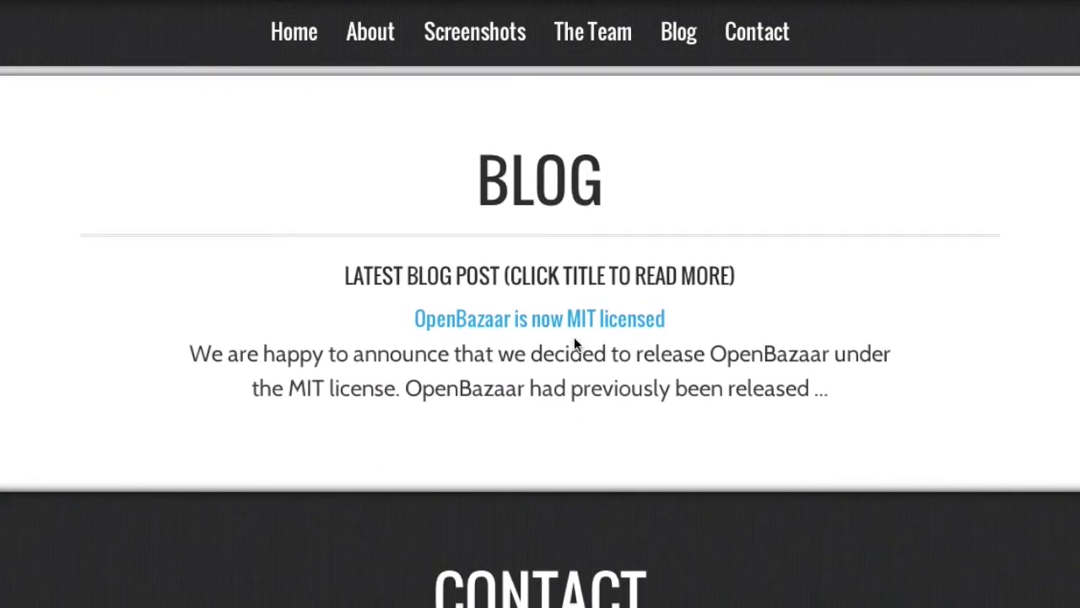
scroll(581, 455, "down", 1)
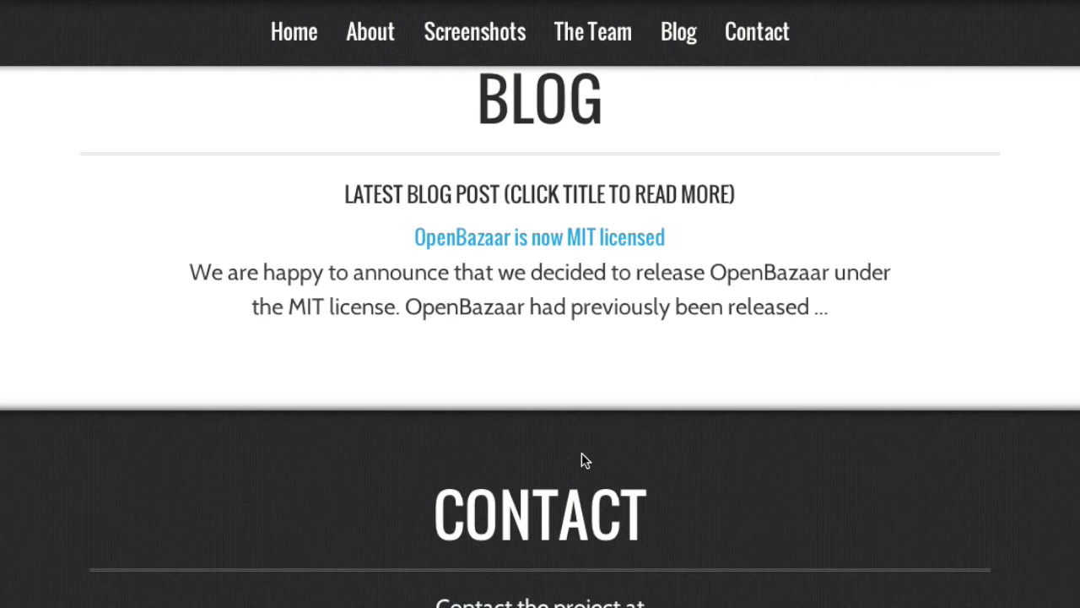
scroll(581, 460, "down", 1)
scroll(582, 460, "down", 1)
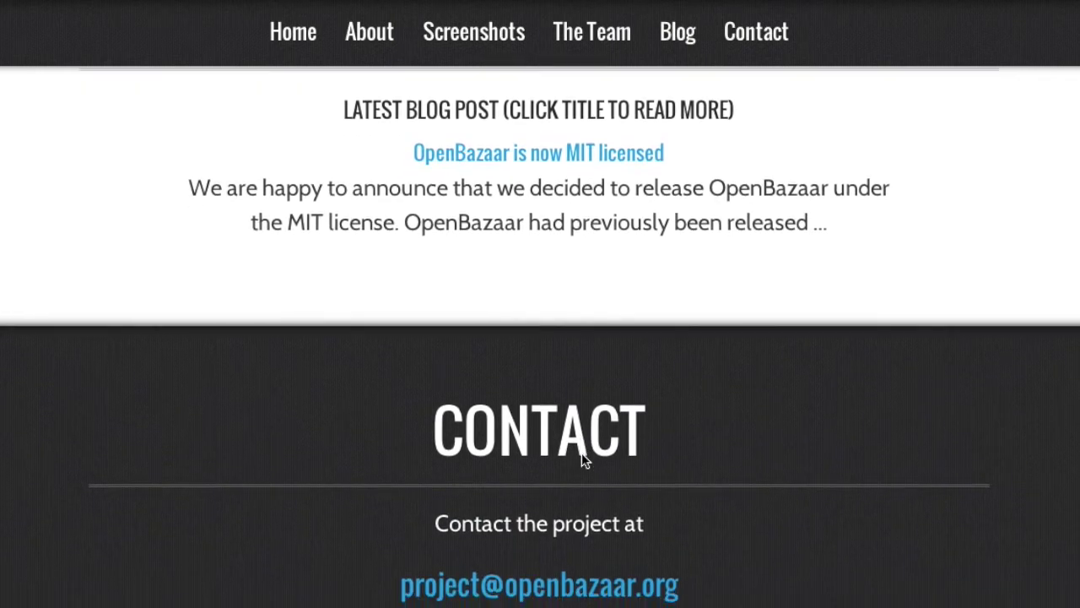
scroll(581, 455, "down", 1)
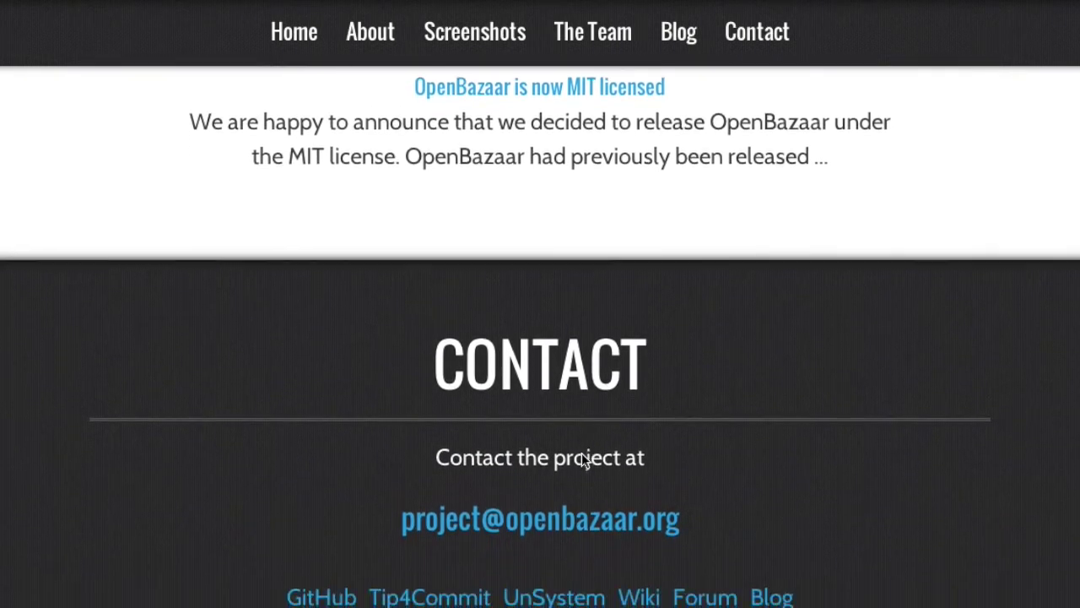
scroll(581, 460, "down", 2)
scroll(581, 460, "down", 3)
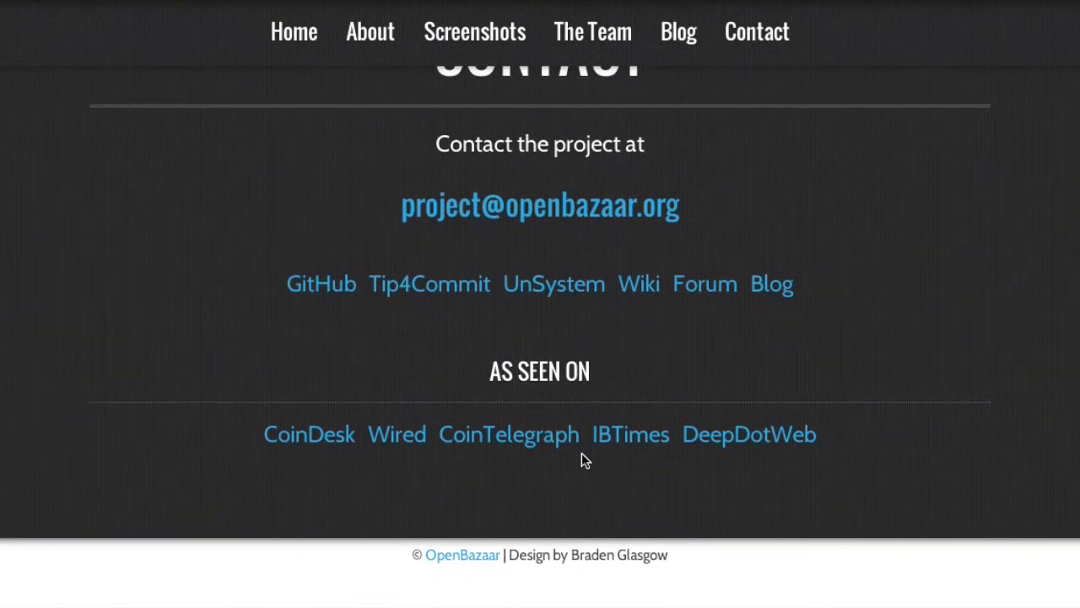
Step: Open the 'OpenBazaar Beta 1.0 Tutorial' post from the footer Blog link and start reading
left_click(766, 288)
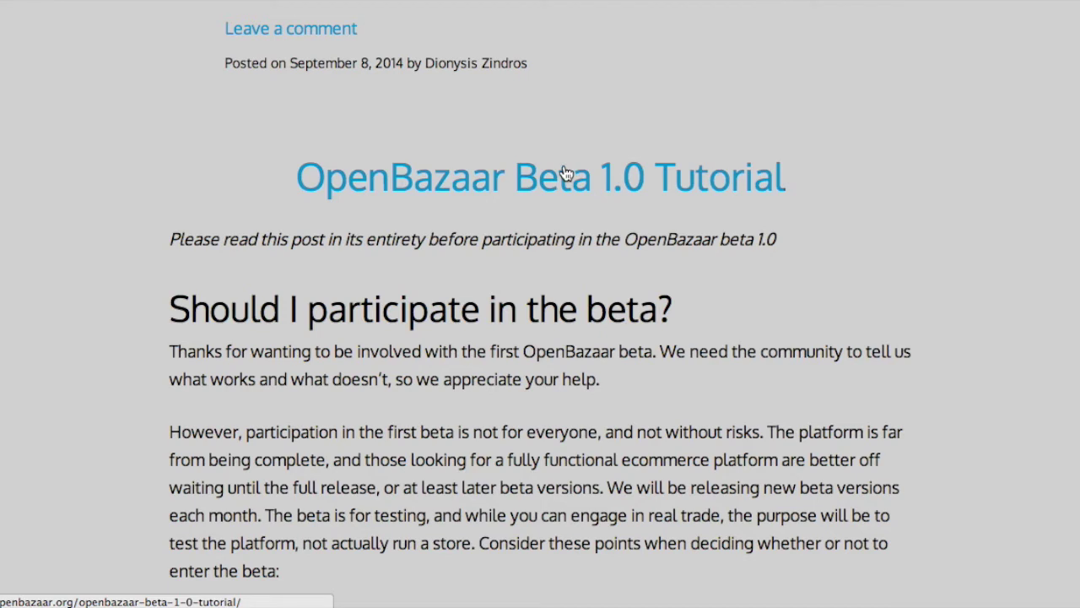
left_click(566, 173)
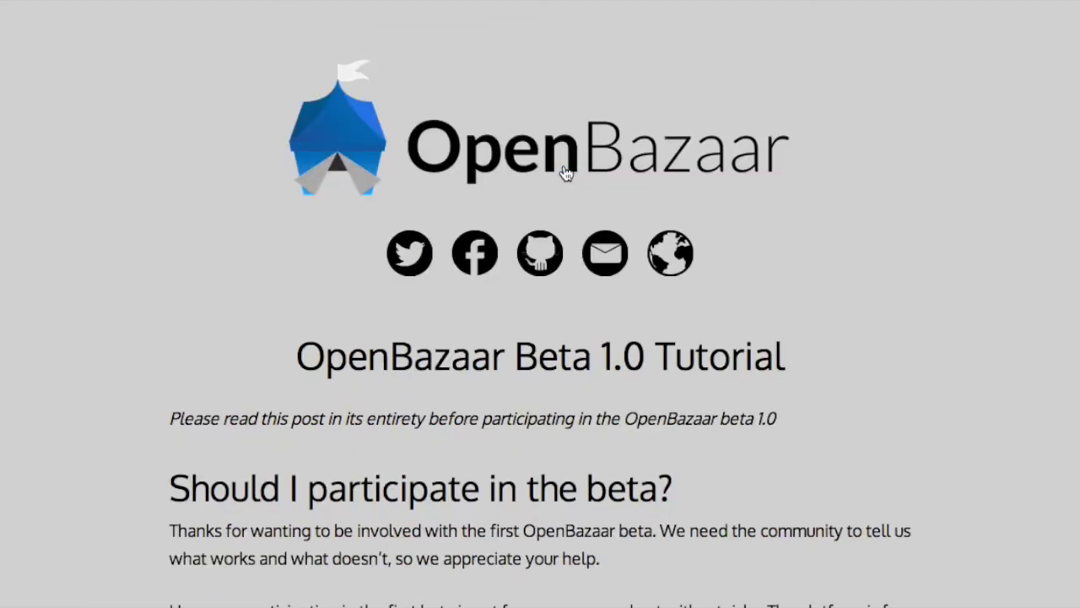
scroll(566, 173, "down", 3)
scroll(565, 173, "down", 1)
scroll(565, 173, "down", 3)
scroll(565, 173, "down", 2)
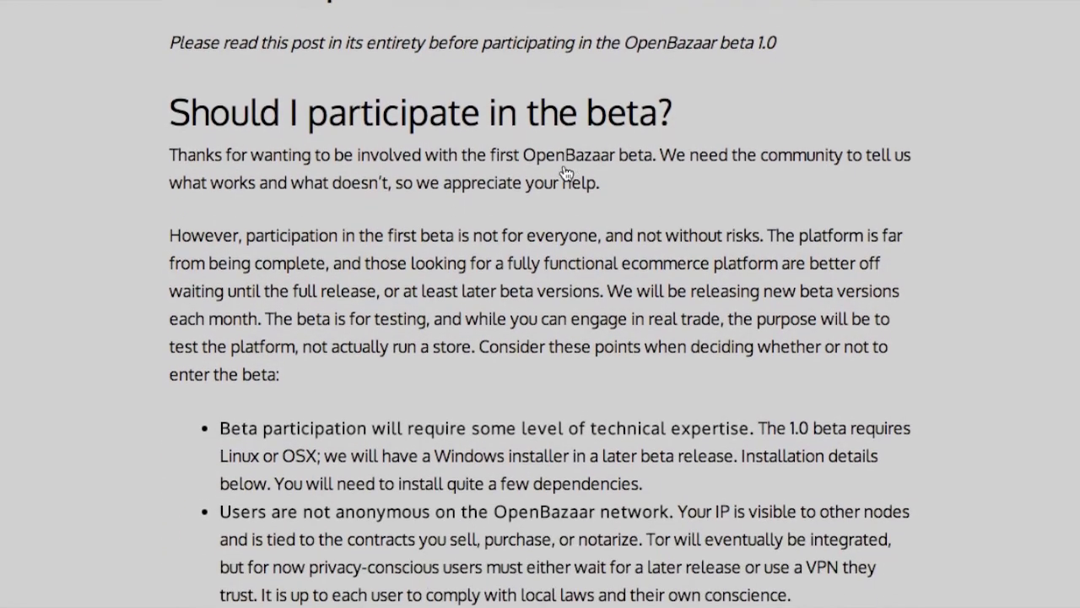
scroll(566, 173, "down", 1)
scroll(565, 173, "down", 5)
scroll(565, 173, "down", 2)
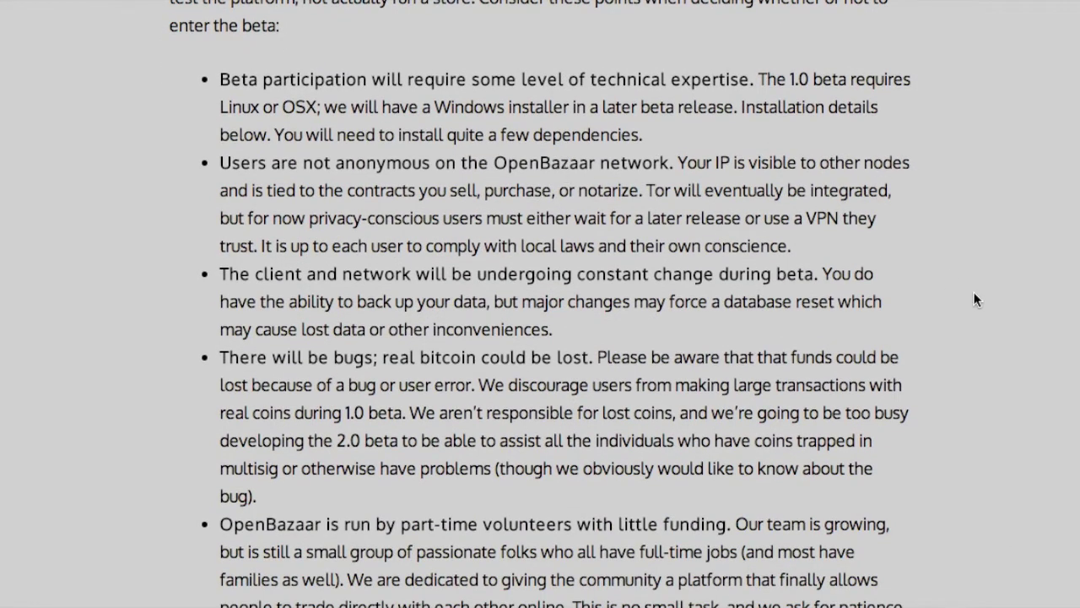
scroll(974, 298, "down", 1)
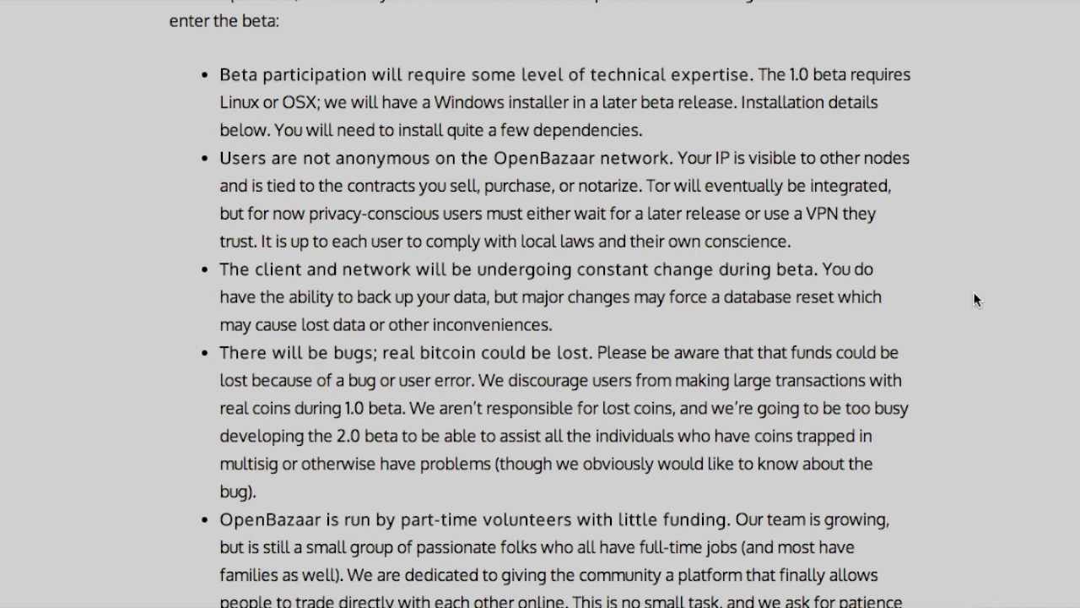
Step: Bring the post's Linux and OSX install section with the git clone command into view
scroll(974, 293, "down", 15)
scroll(974, 293, "down", 5)
scroll(974, 293, "down", 2)
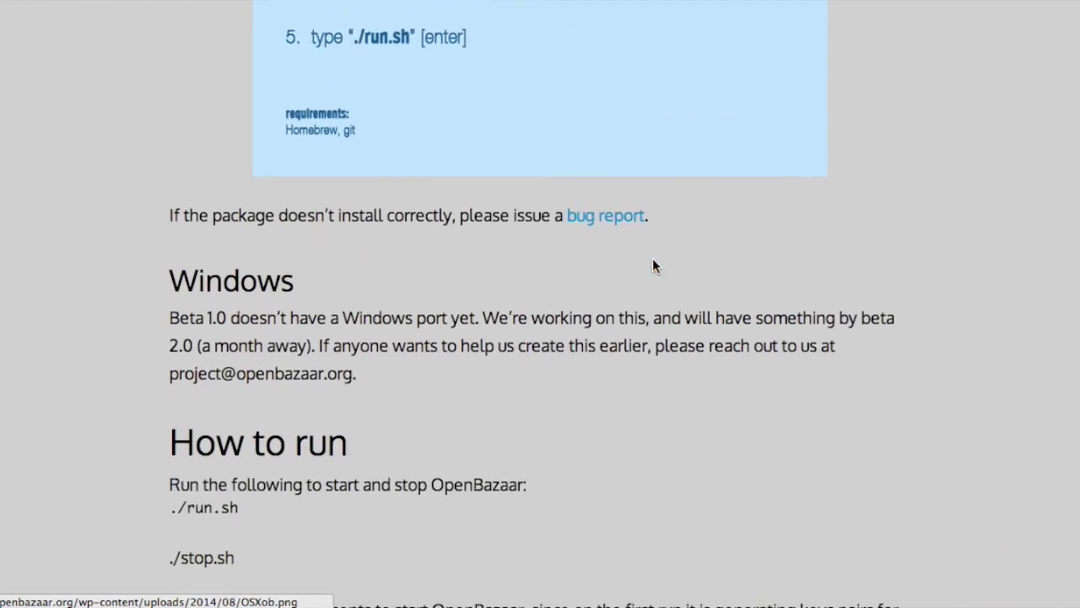
scroll(653, 258, "up", 6)
scroll(652, 266, "up", 4)
scroll(652, 266, "up", 2)
scroll(652, 266, "up", 1)
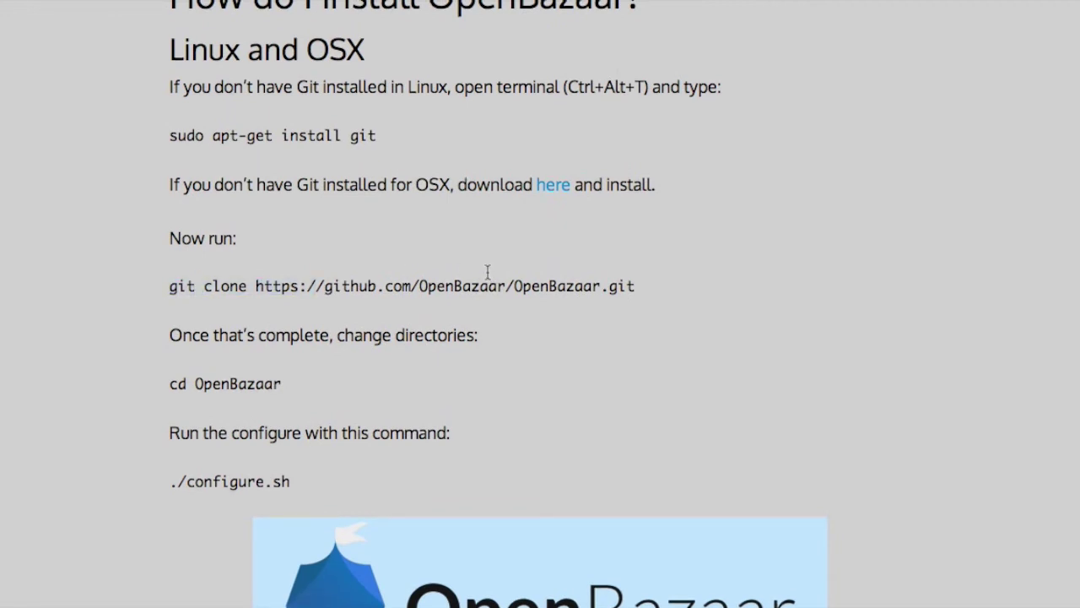
Step: Copy the 'git clone …OpenBazaar.git' command and bring up a Terminal window
left_click_drag(169, 286, 641, 277)
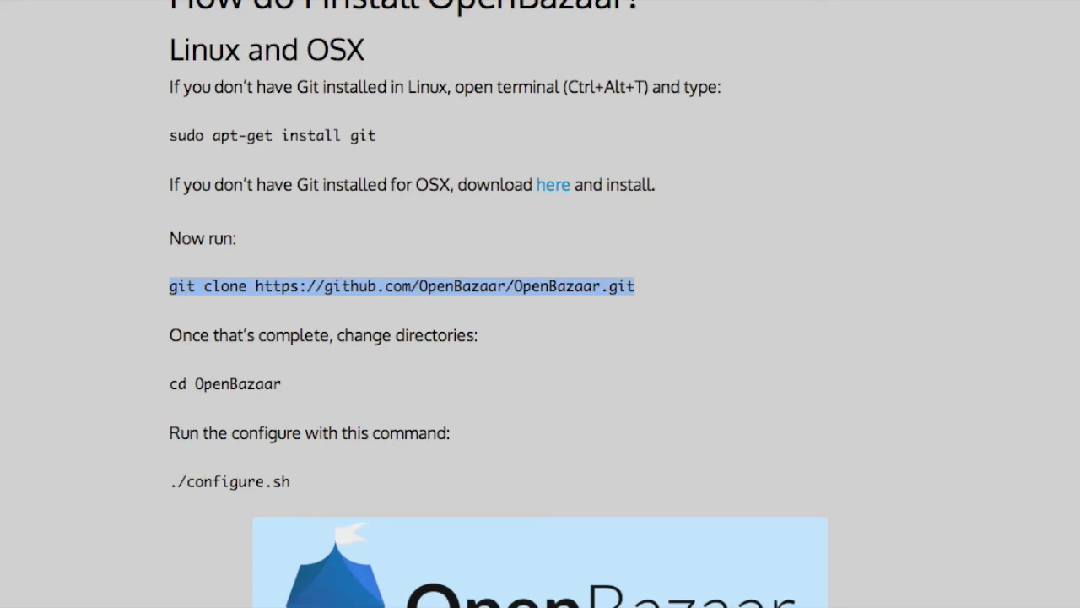
key("ctrl+alt+t")
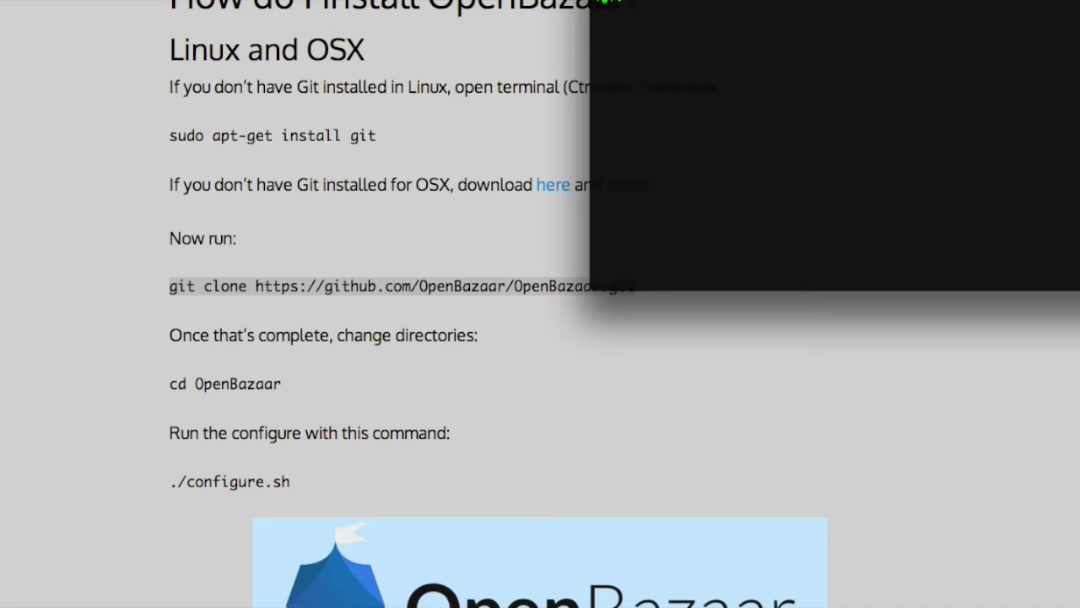
Step: Clone the OpenBazaar repository with the pasted command and run ./configure.sh
key("super+v")
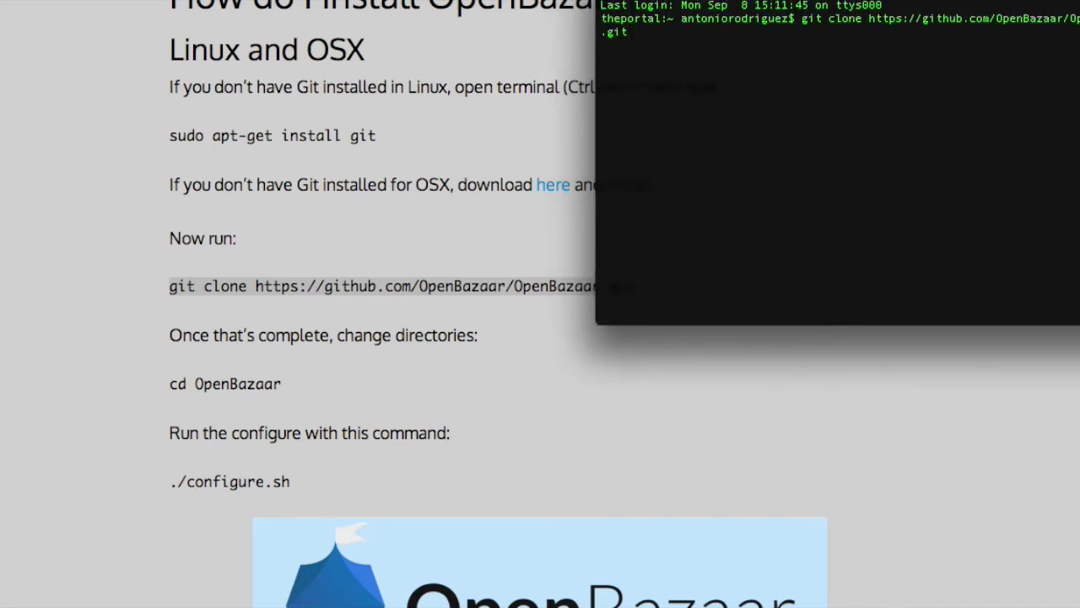
key("Return")
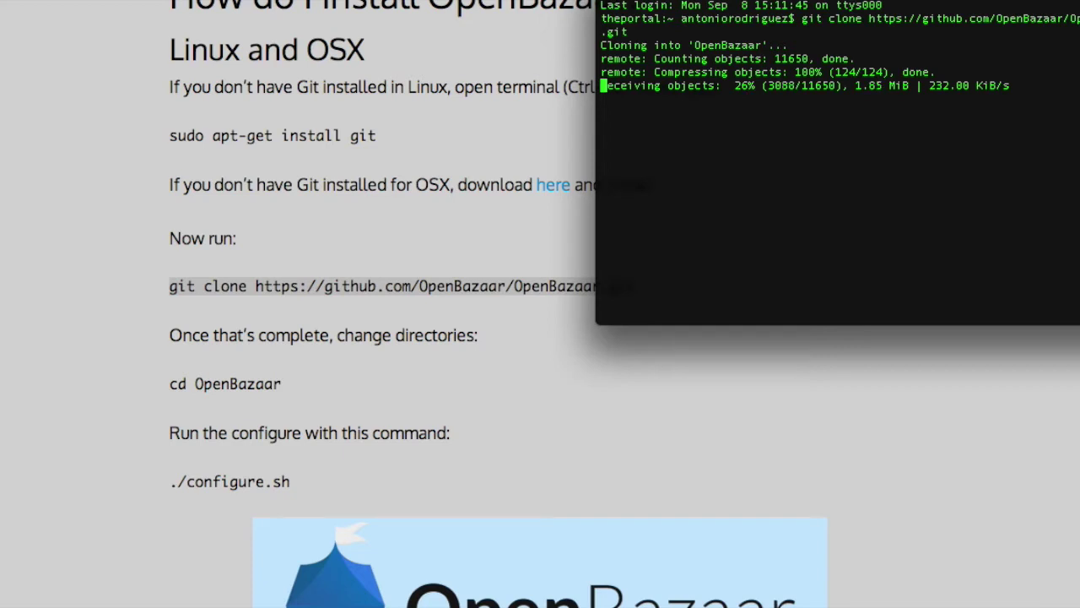
type(".lconfigur")
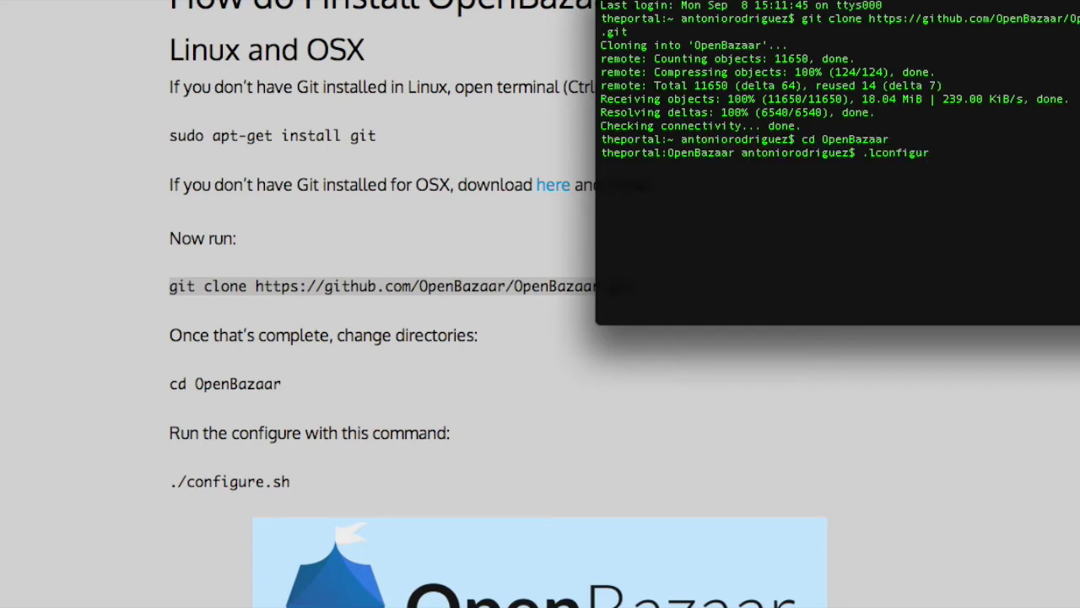
key("BackSpace")
key("BackSpace")
key("BackSpace")
key("BackSpace")
key("BackSpace")
key("BackSpace")
key("BackSpace")
key("BackSpace")
type(".")
type("/configure")
type(".sh")
key("Return")
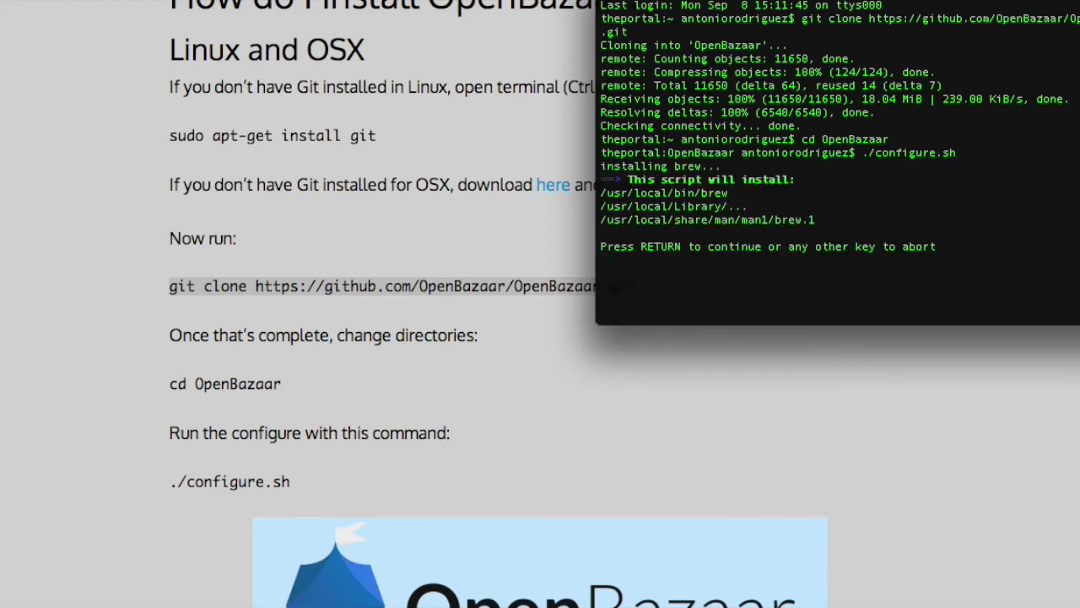
Step: Install Homebrew with the administrator password, then launch OpenBazaar and follow its production log
key("Return")
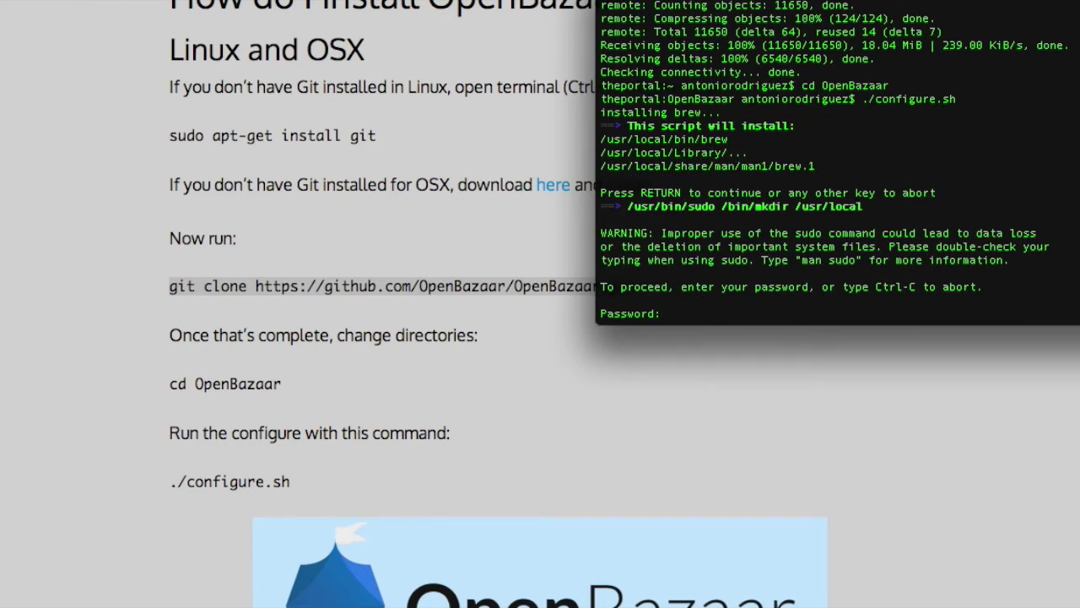
key("Return")
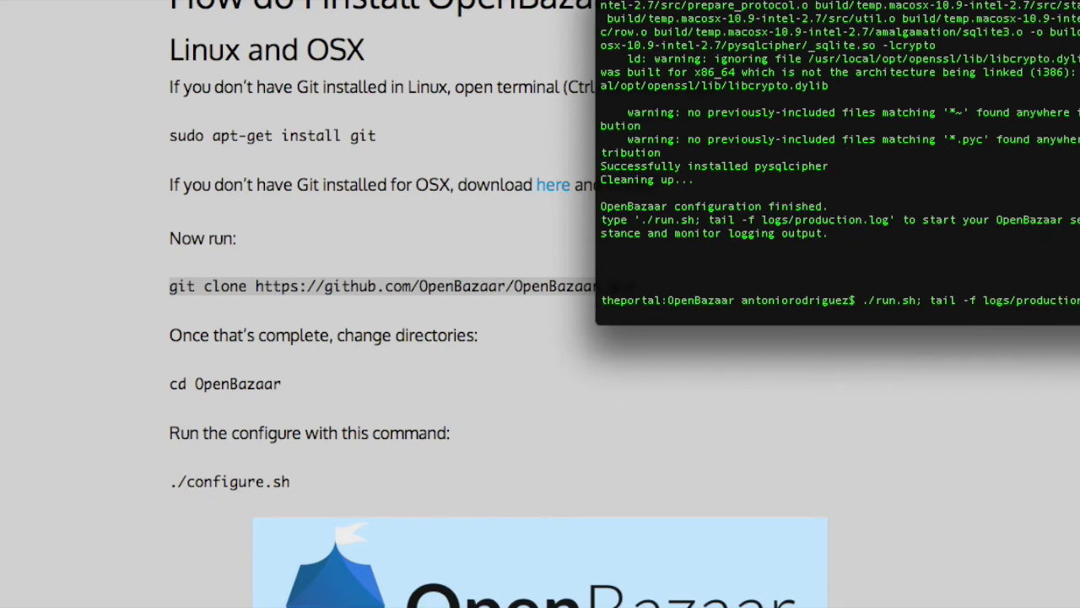
key("Return")
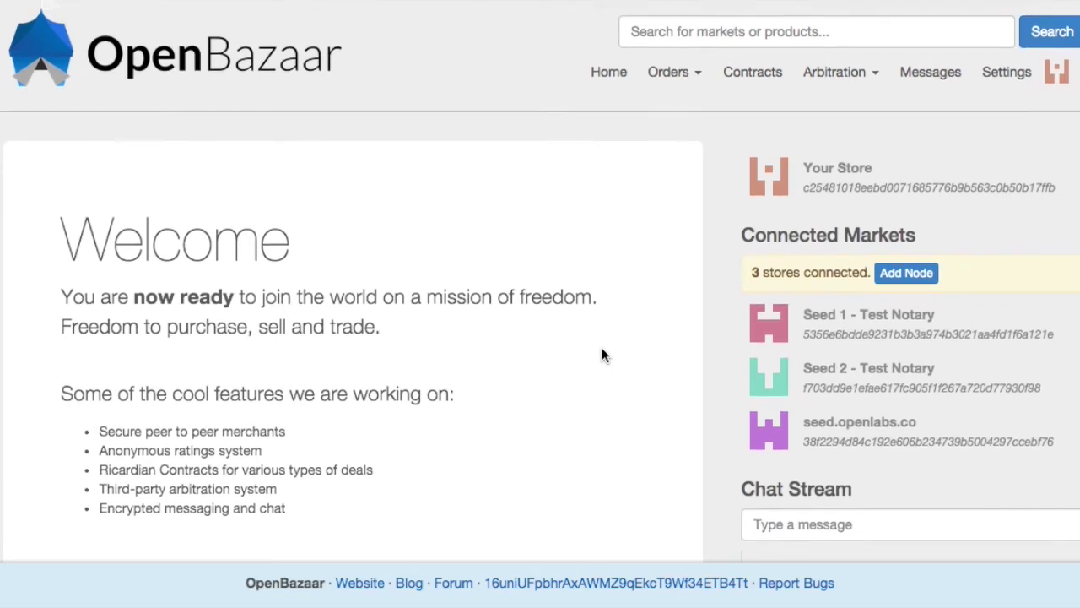
Step: Scroll the Welcome dashboard down to its GitHub contribution link and Chat Stream
scroll(603, 350, "down", 2)
scroll(602, 354, "up", 2)
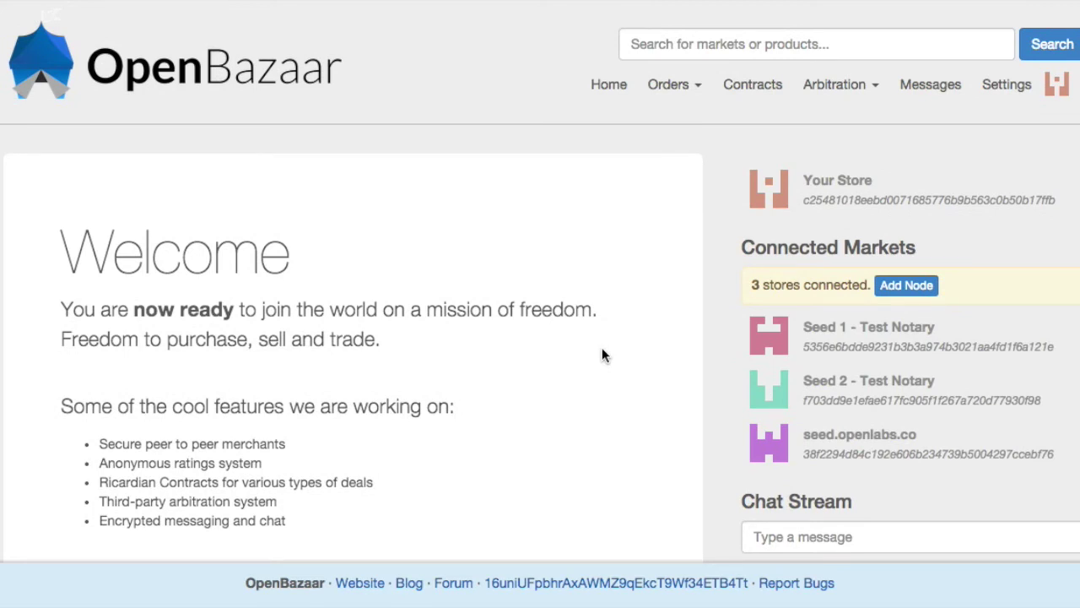
scroll(602, 355, "down", 3)
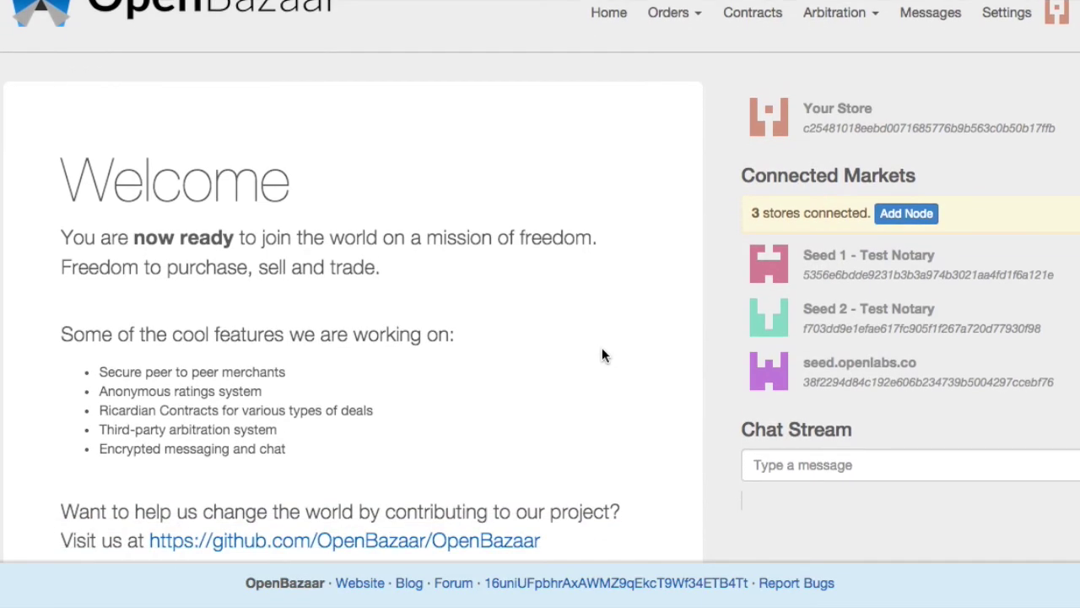
scroll(601, 354, "down", 2)
scroll(602, 354, "down", 2)
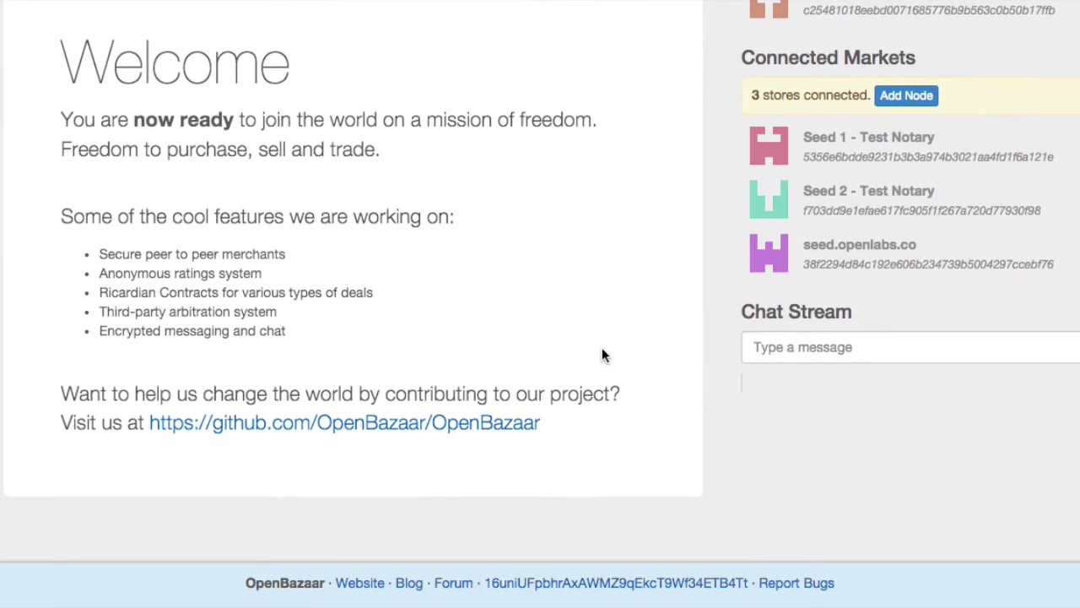
Step: Send 'Hello World' from the Chat Stream's 'Type a message' box
left_click(818, 348)
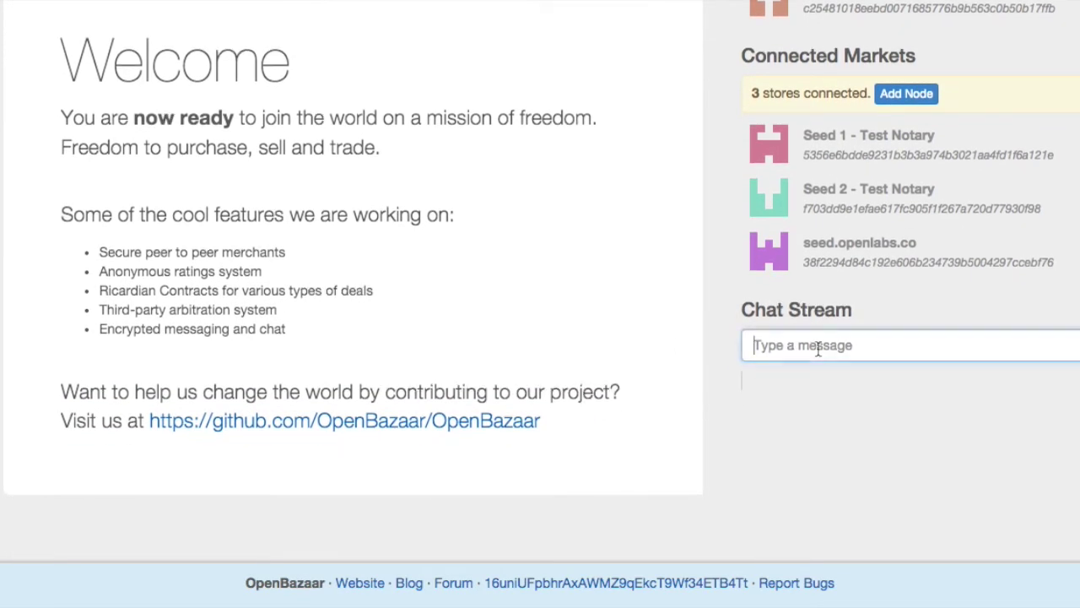
type("Hell")
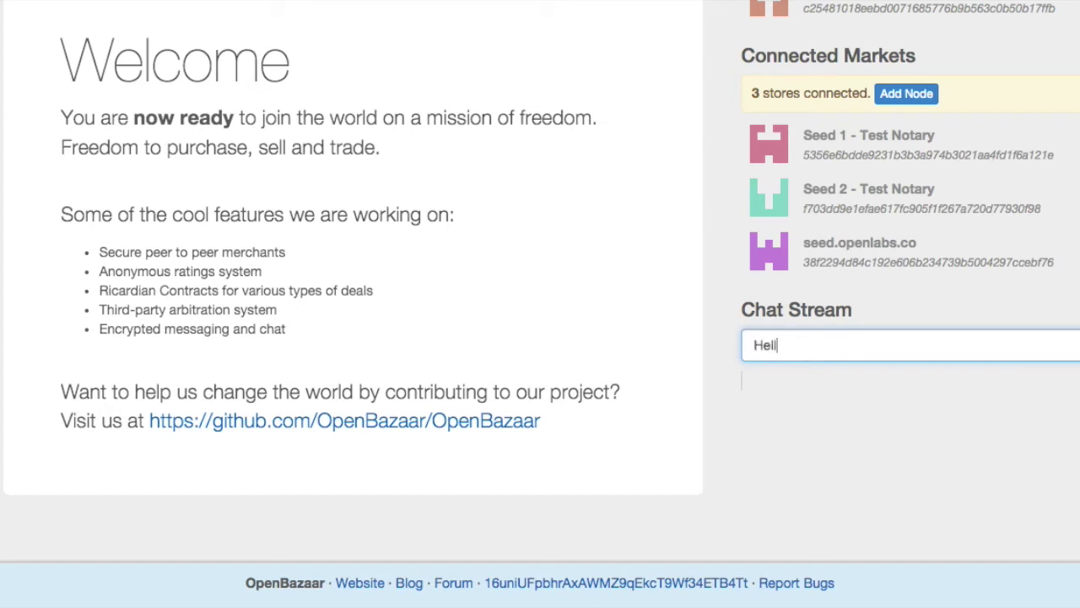
type("o World")
key("Return")
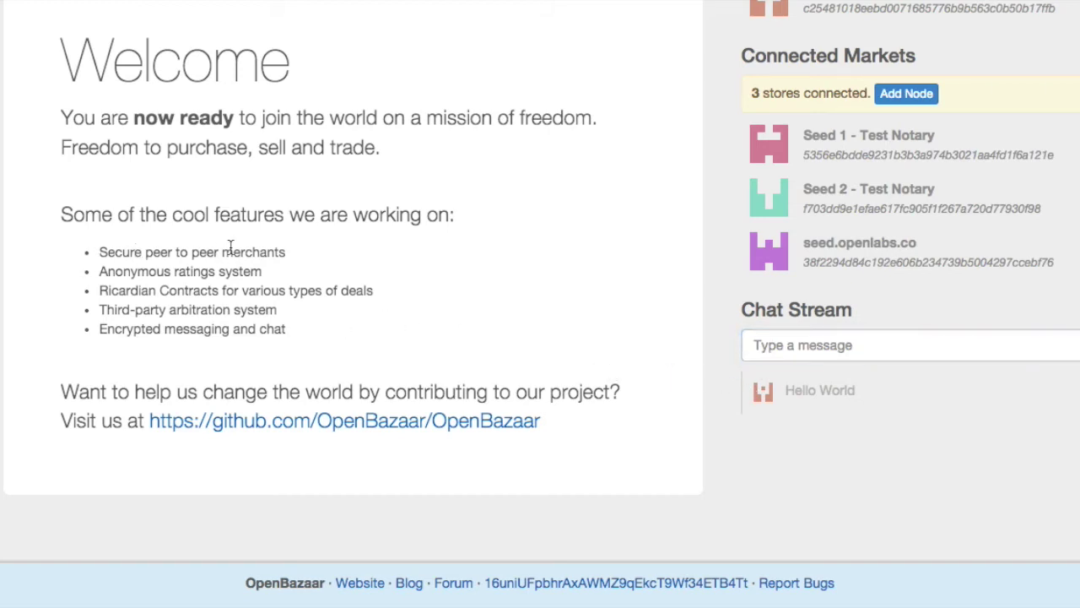
Step: Highlight the upcoming-features list, then check the empty My Sales, My Purchases and Contracts pages
mouse_move(89, 252)
left_mouse_down()
mouse_move(309, 256)
mouse_move(297, 274)
mouse_move(380, 296)
mouse_move(378, 322)
left_mouse_up()
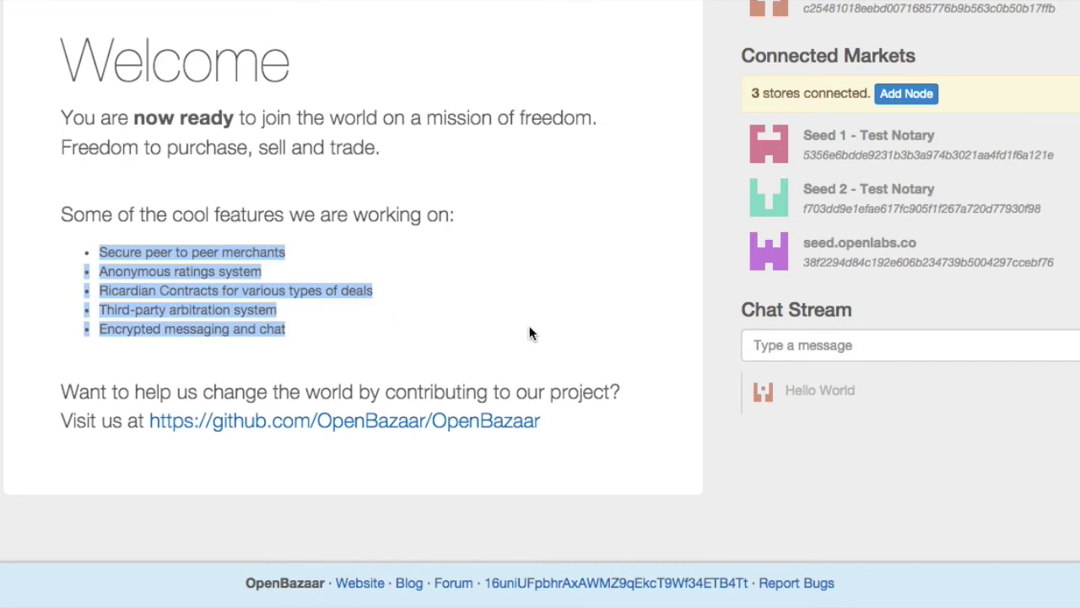
scroll(529, 333, "up", 5)
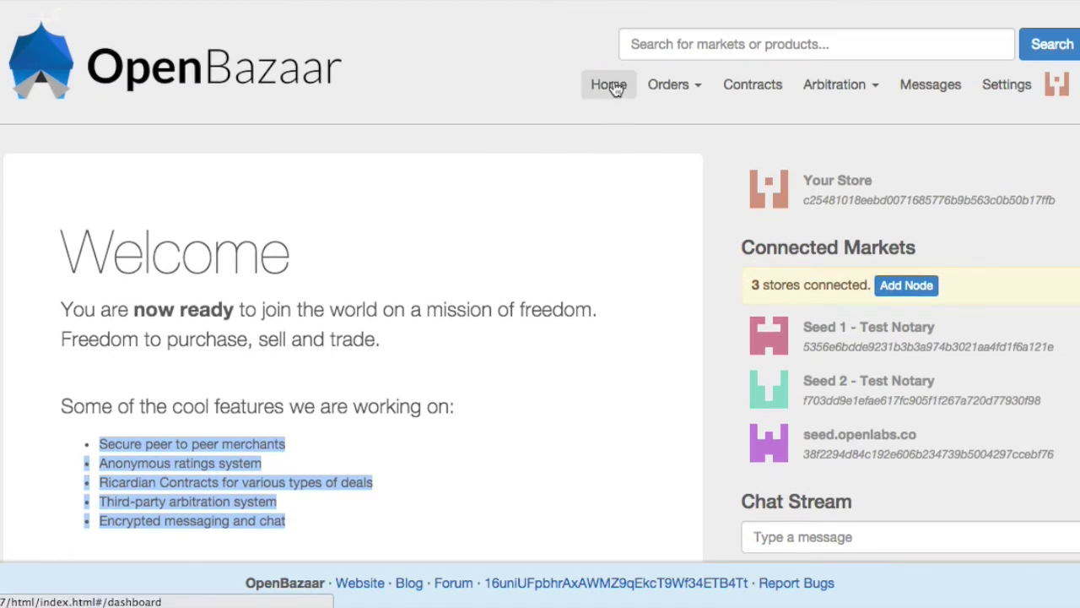
left_click(697, 88)
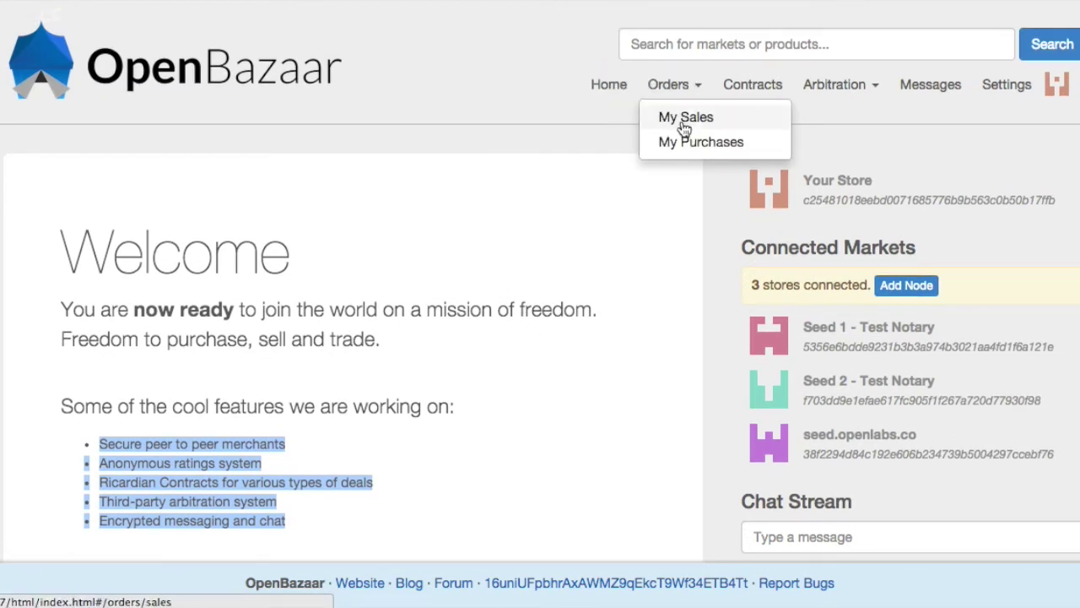
left_click(683, 124)
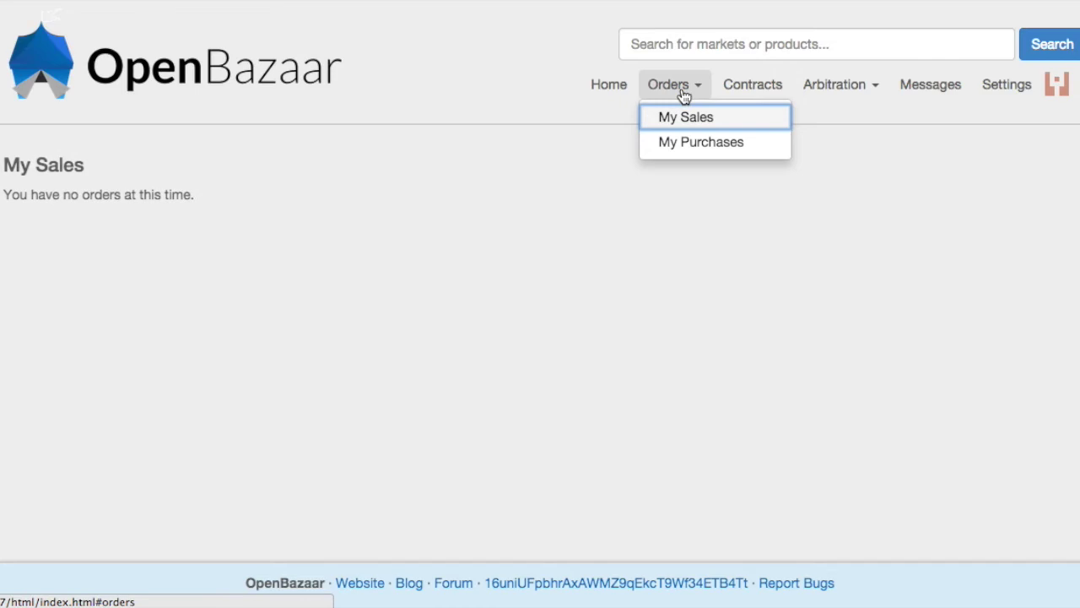
left_click(691, 144)
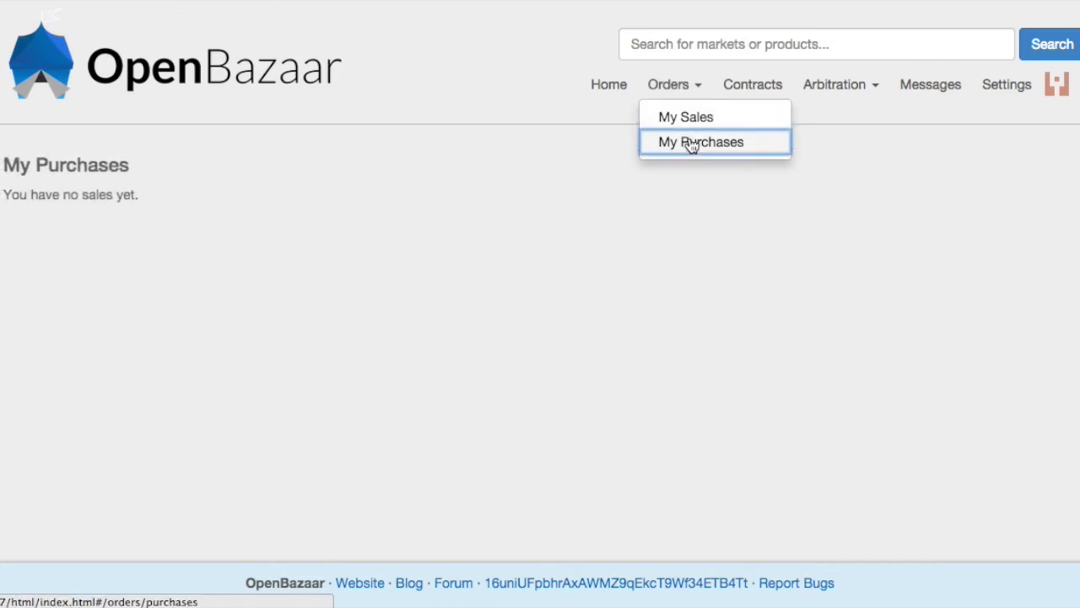
left_click(746, 92)
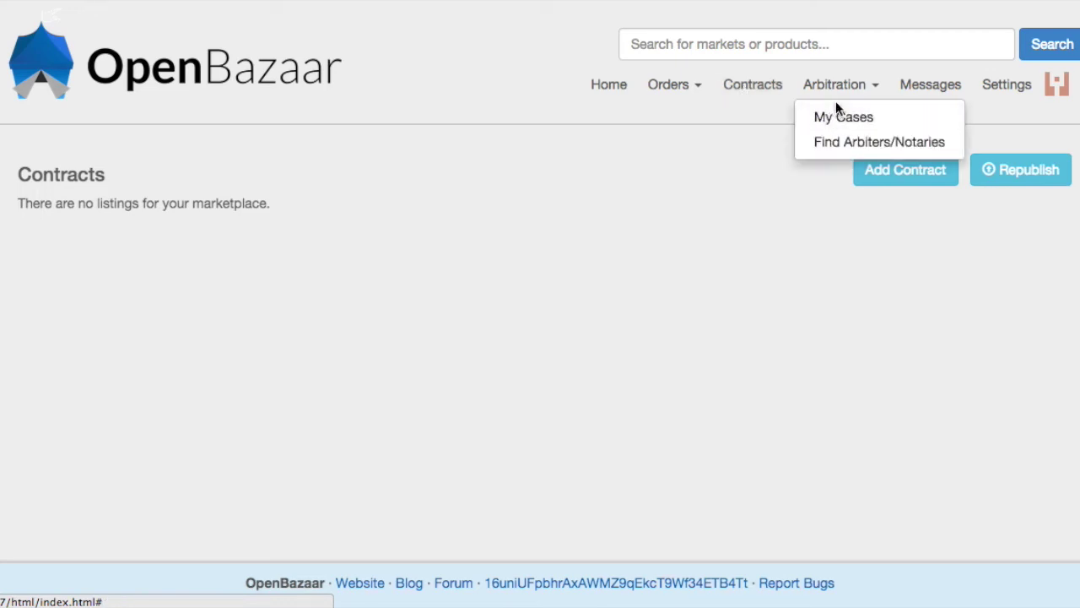
mouse_move(840, 85)
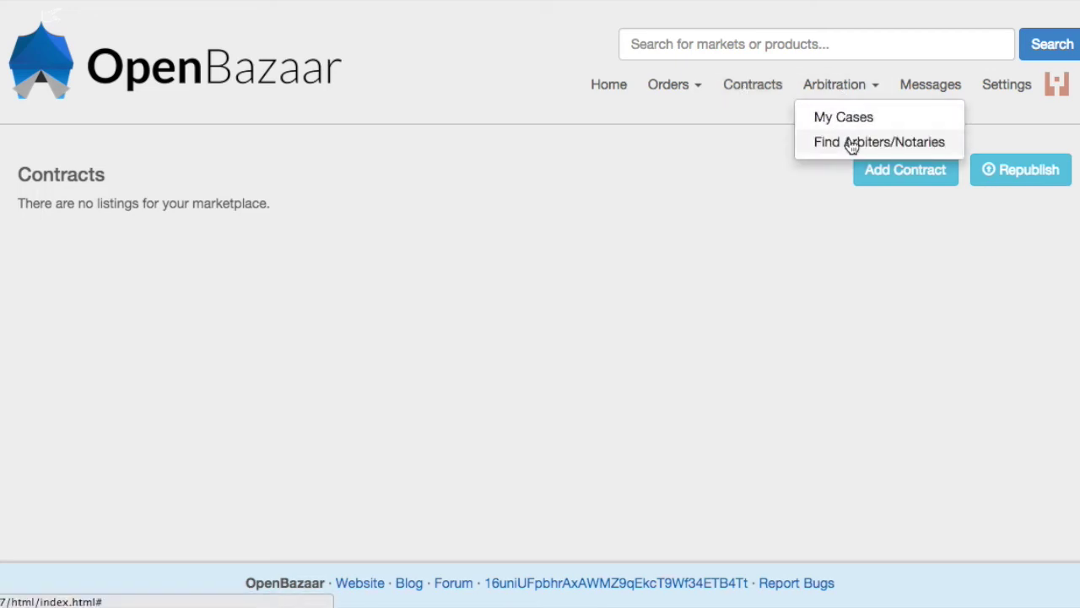
Step: Start a new contract and switch the Add Contract form to its Import Contract option
left_click(891, 186)
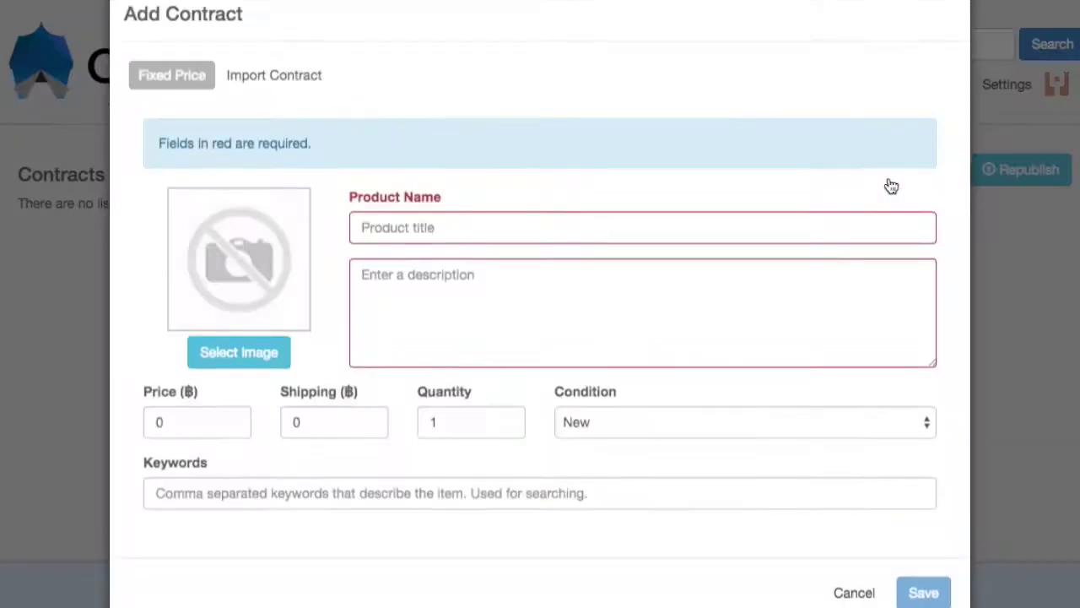
scroll(803, 267, "down", 2)
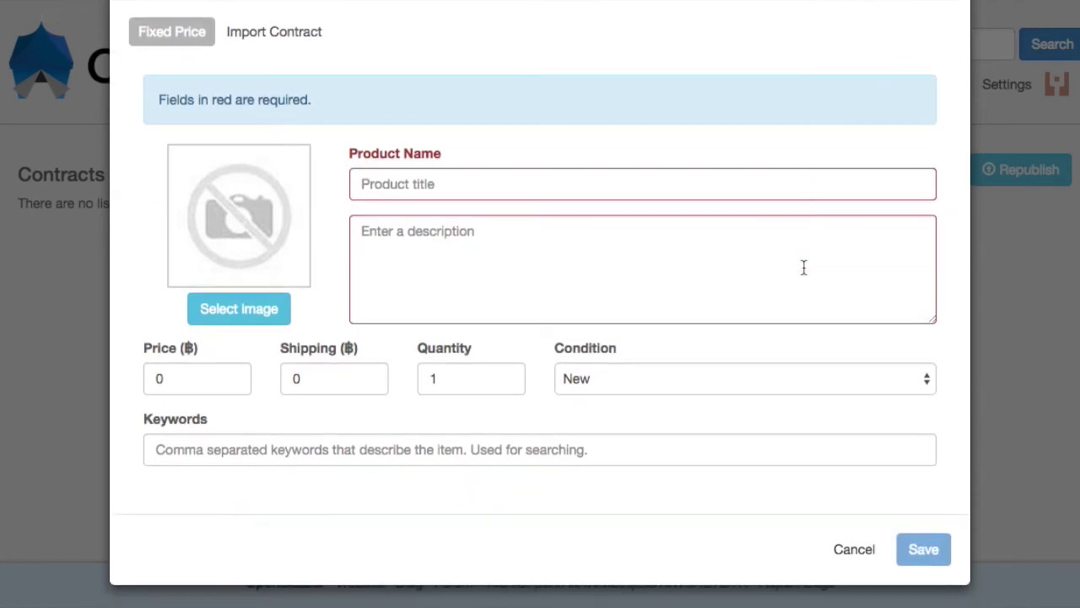
scroll(804, 268, "up", 2)
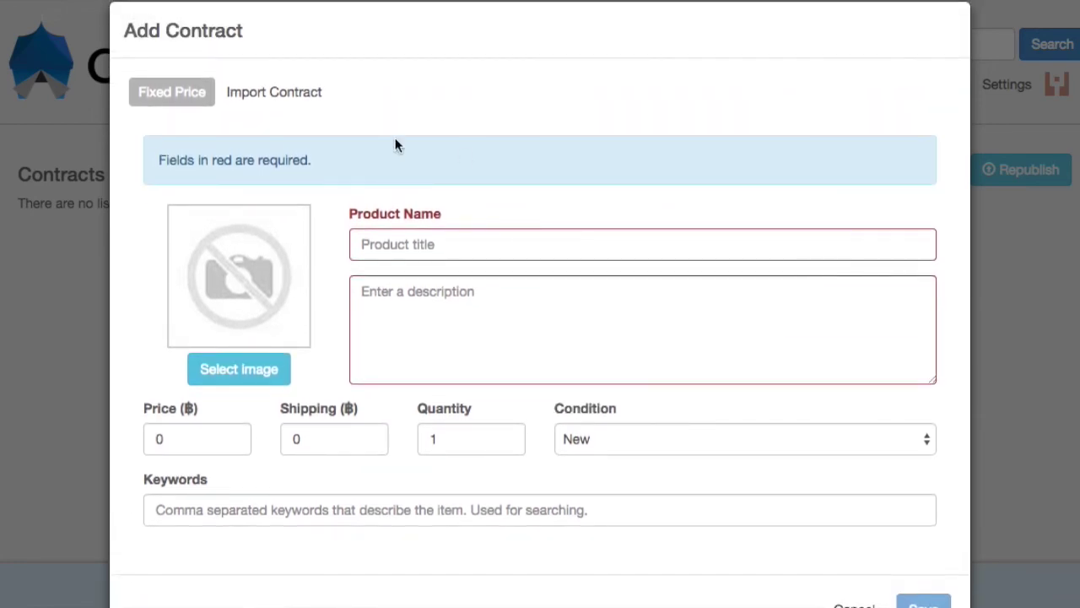
left_click(297, 94)
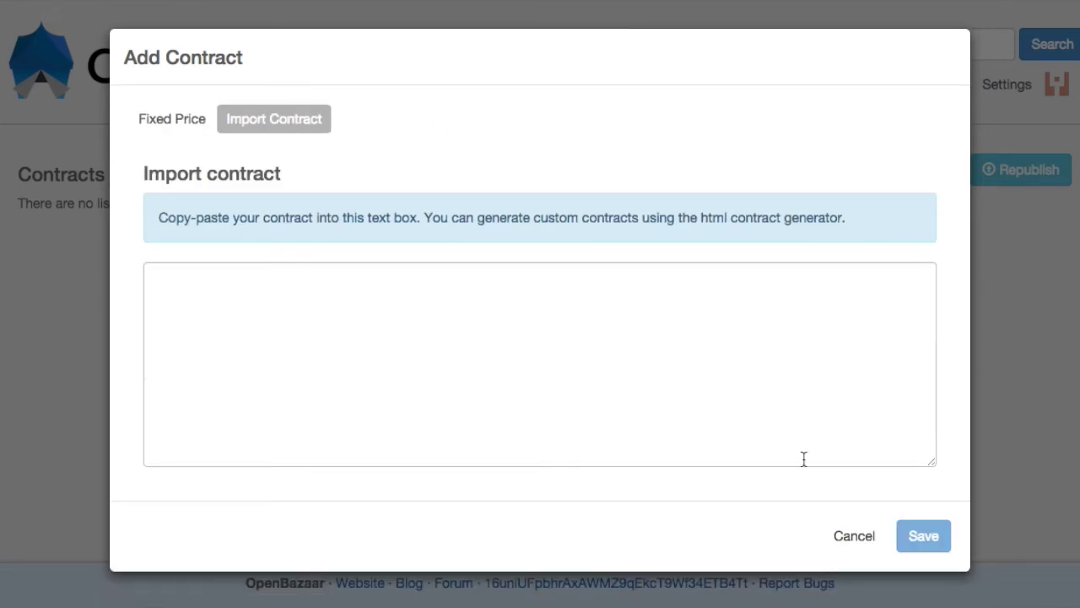
left_click(854, 536)
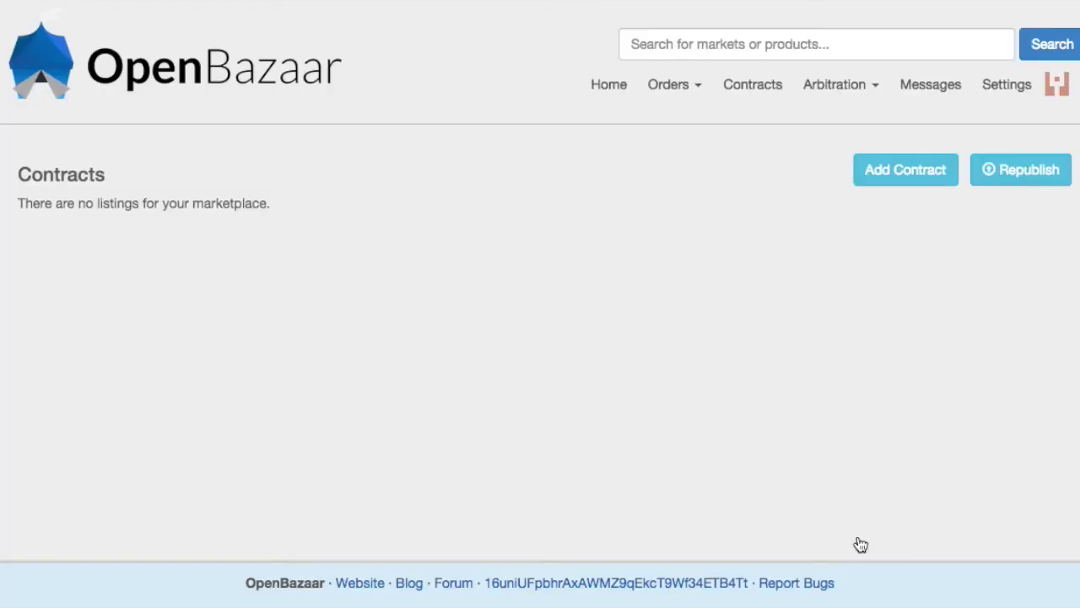
left_click(836, 87)
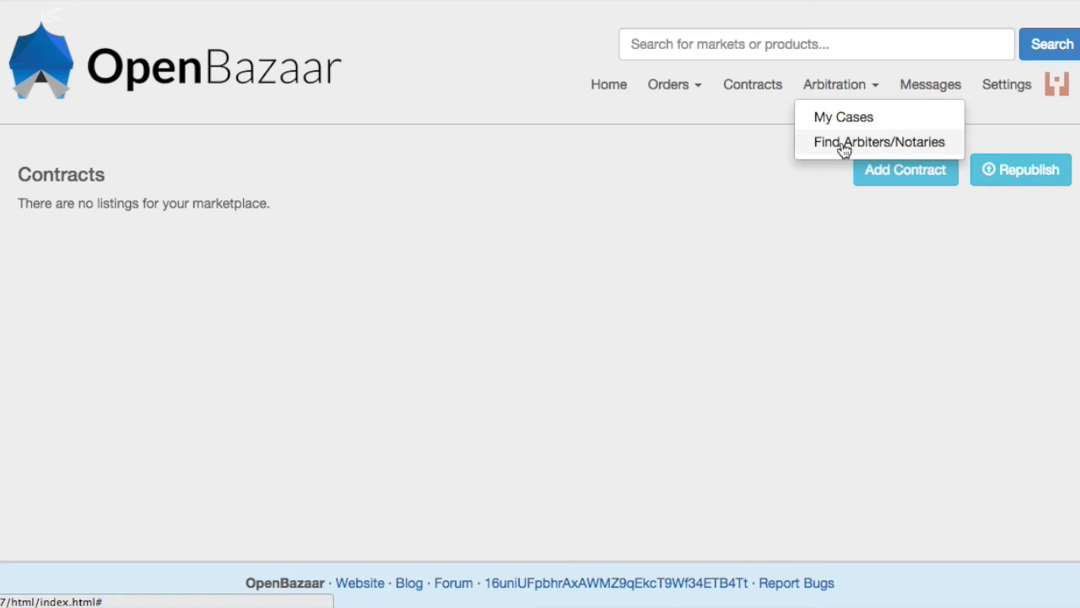
left_click(849, 279)
left_click(837, 87)
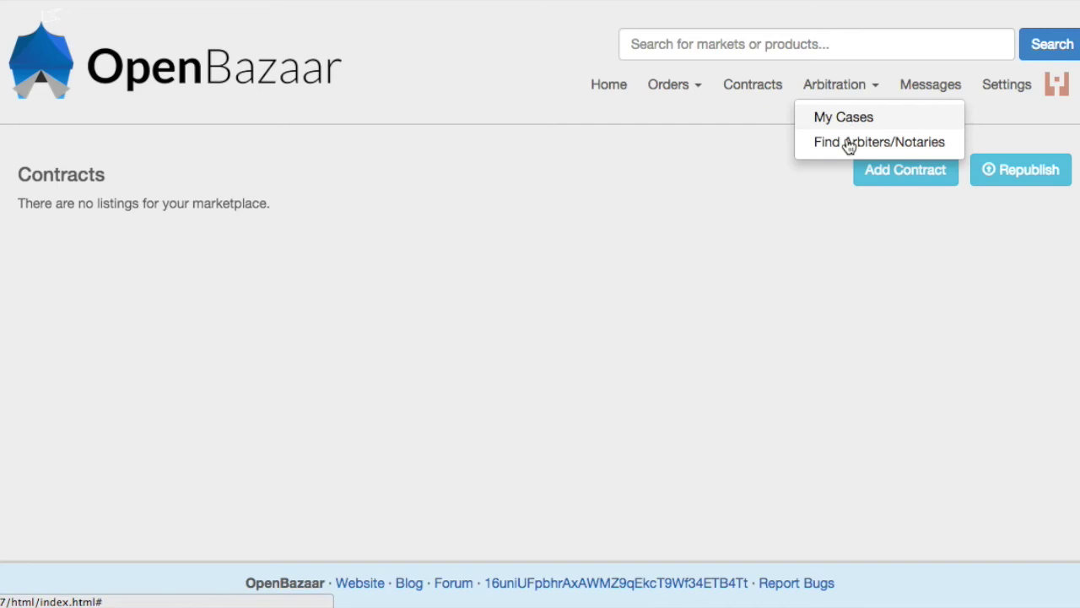
left_click(819, 102)
left_click(834, 85)
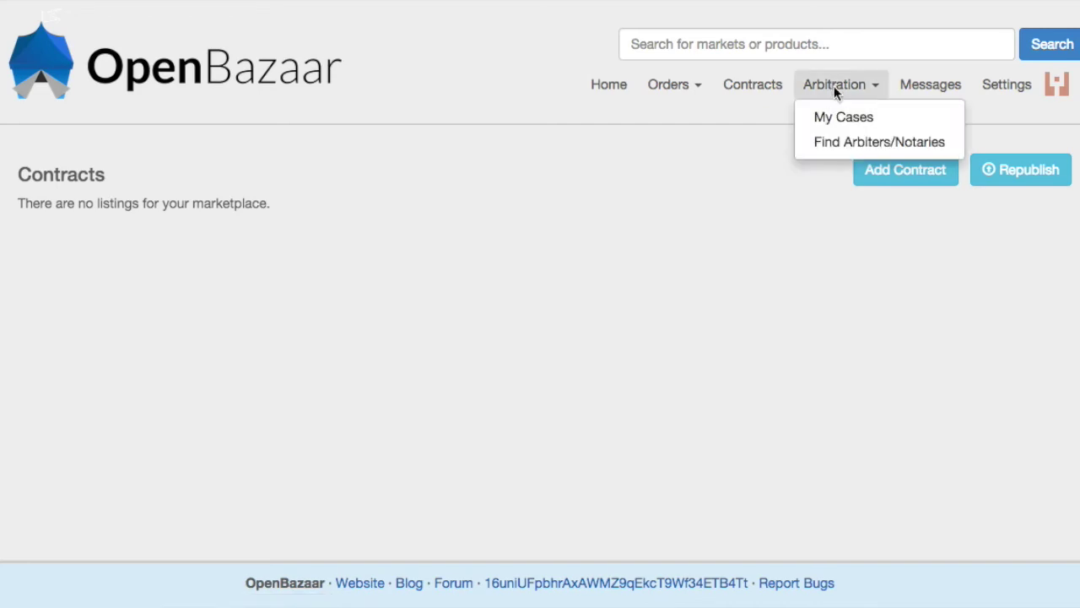
left_click(932, 96)
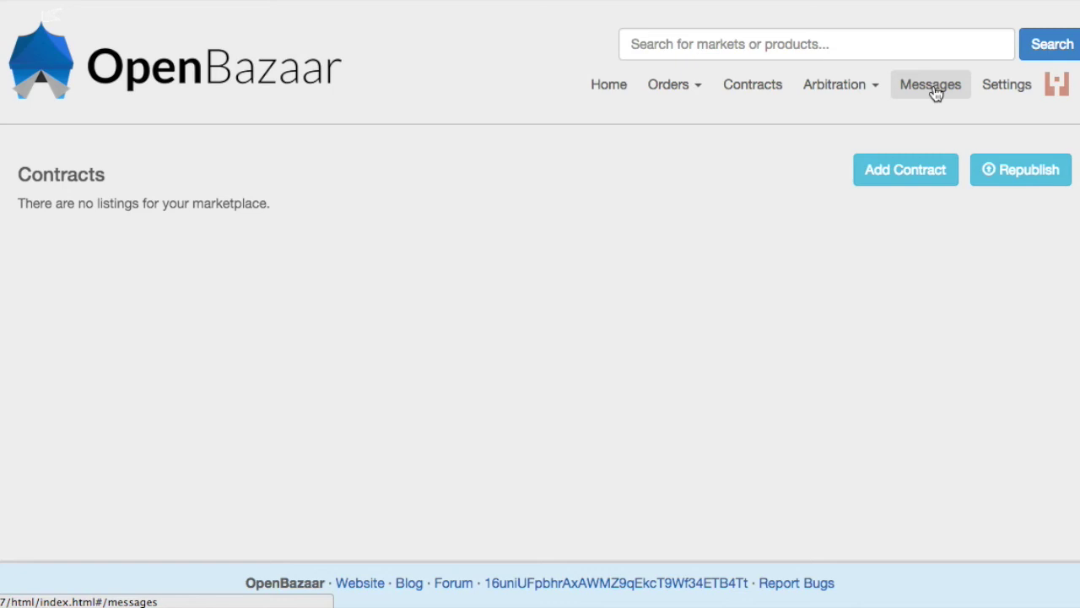
left_click(935, 94)
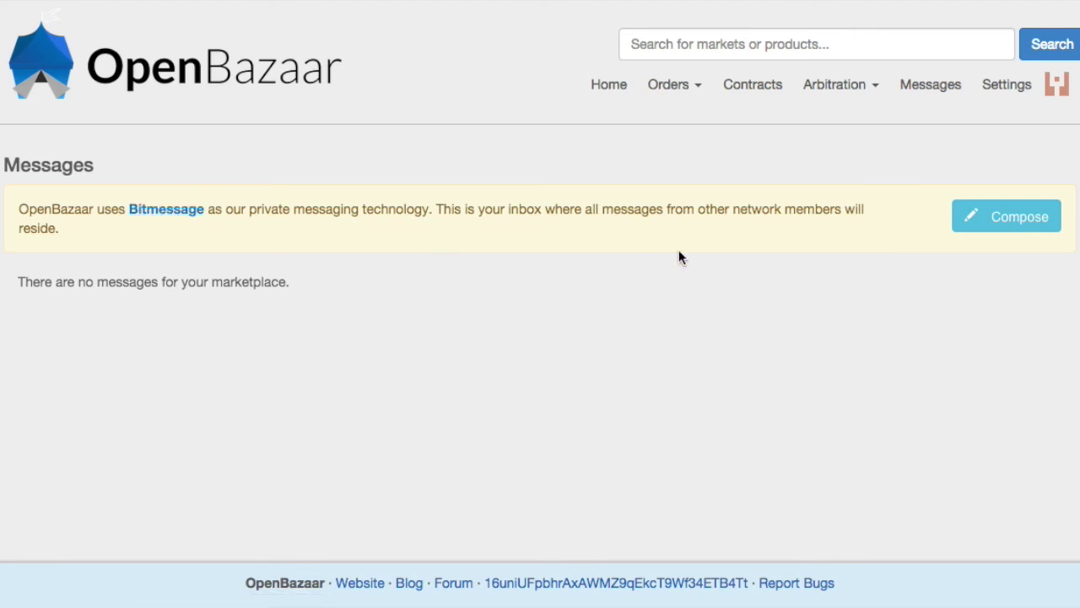
left_click(996, 220)
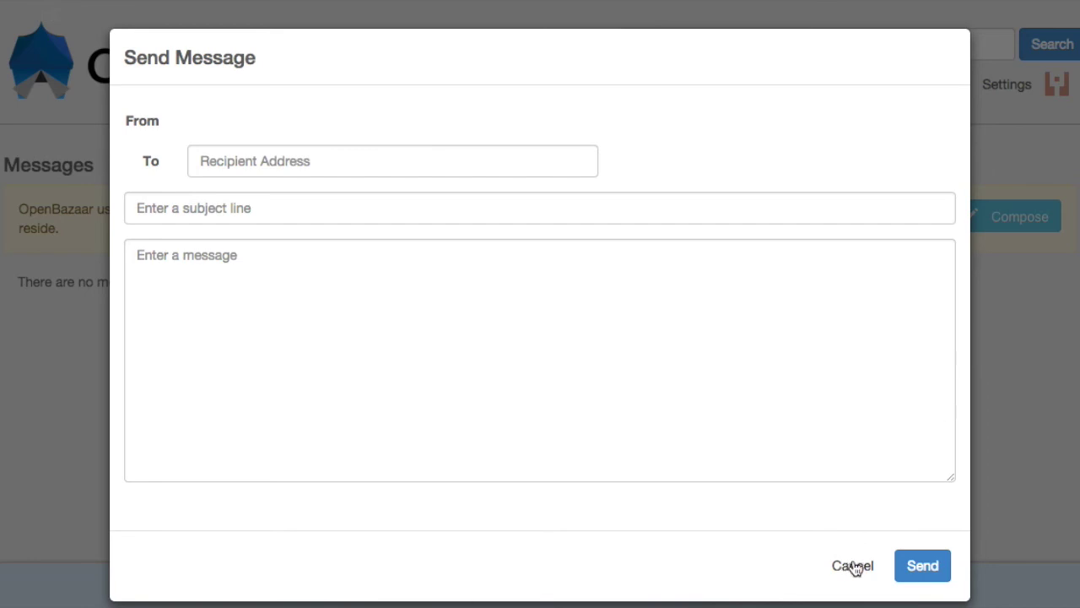
left_click(282, 160)
left_click(283, 207)
left_click(304, 265)
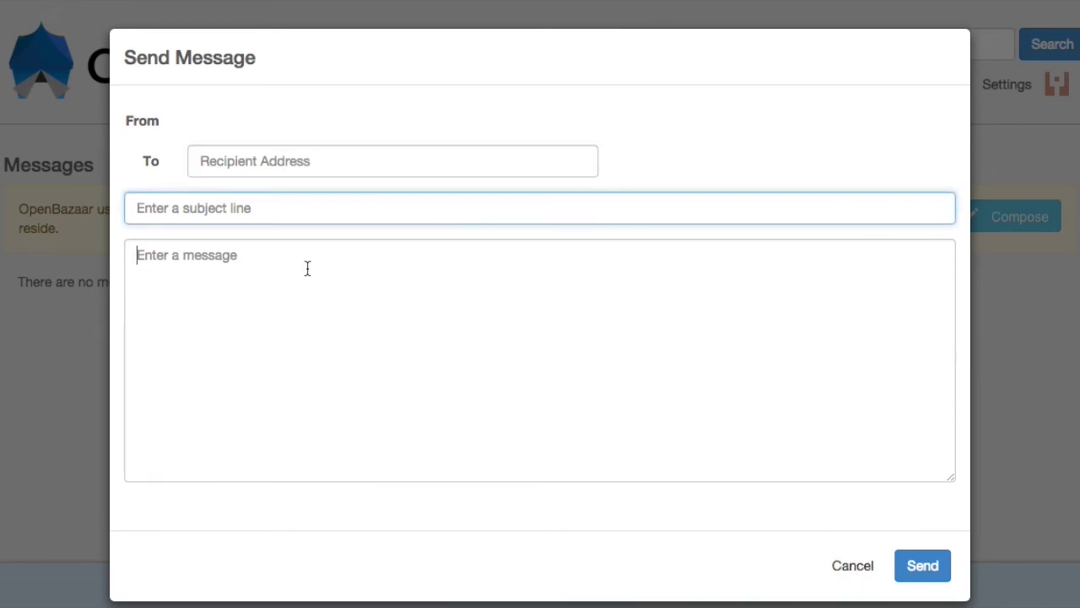
left_click(854, 567)
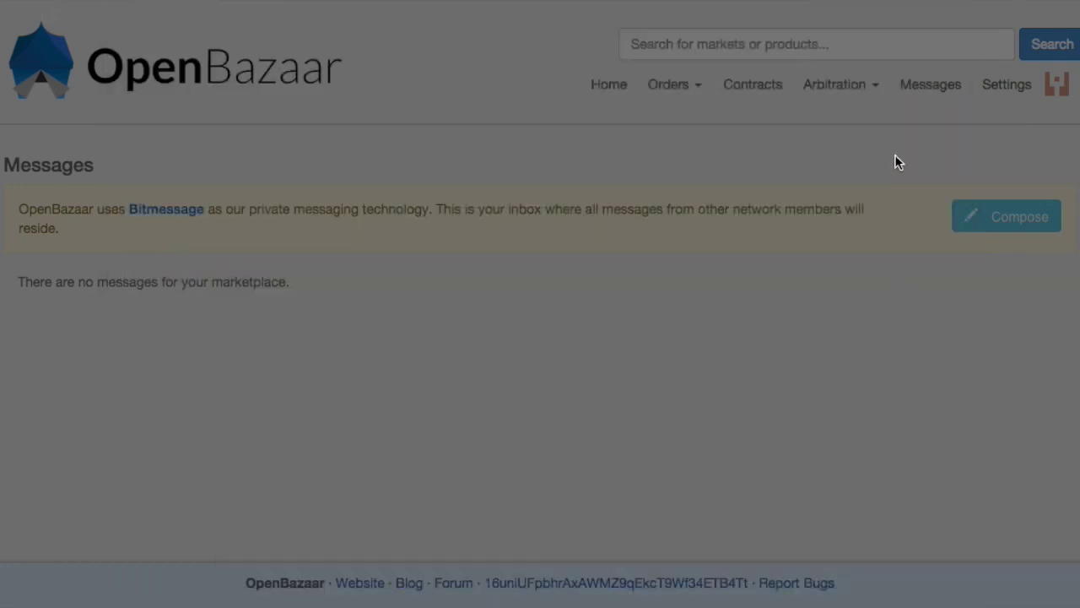
left_click(935, 84)
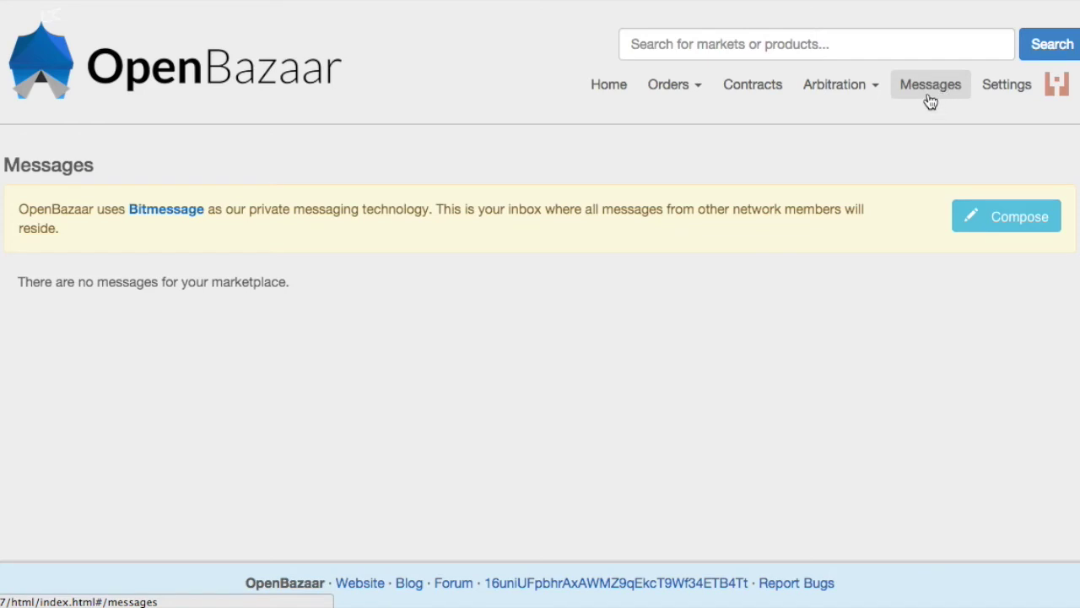
Step: Open Settings and scroll the Store Info form from store details down to shipping and Save
left_click(1012, 97)
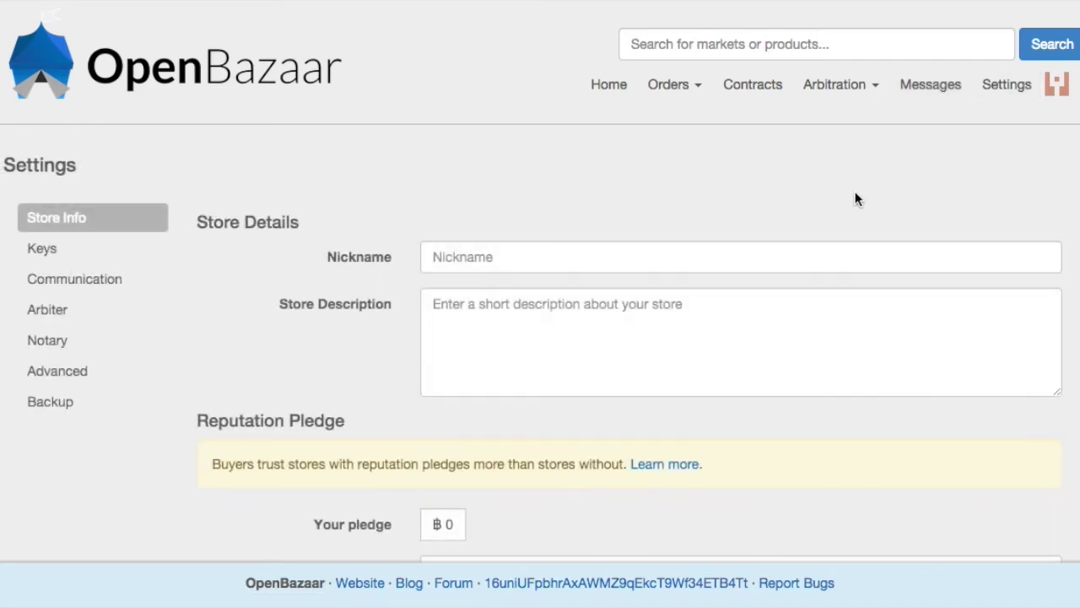
scroll(855, 198, "down", 1)
scroll(855, 198, "down", 1)
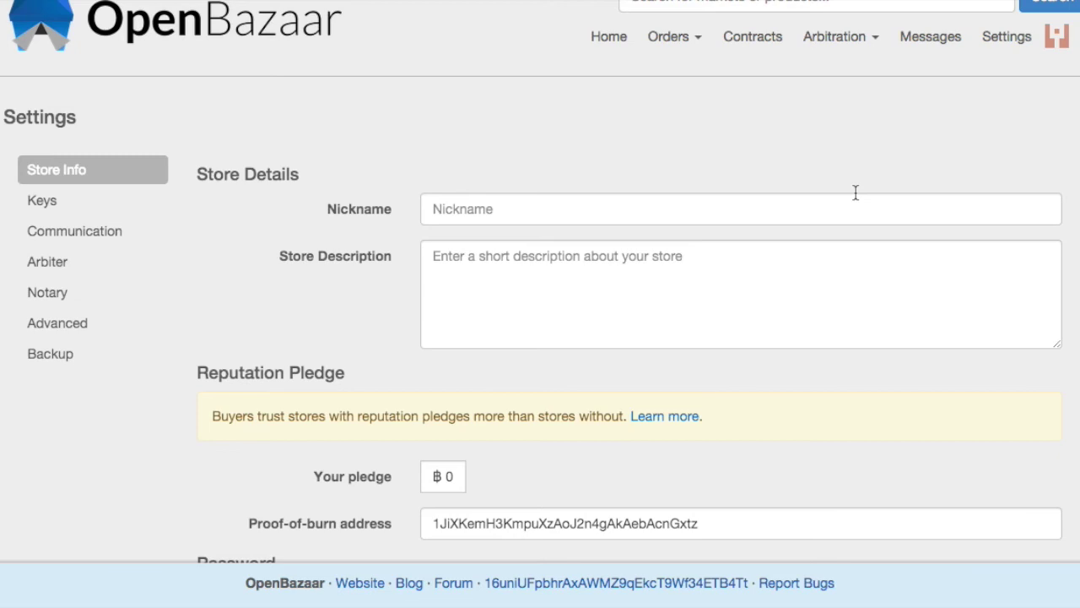
scroll(855, 192, "down", 1)
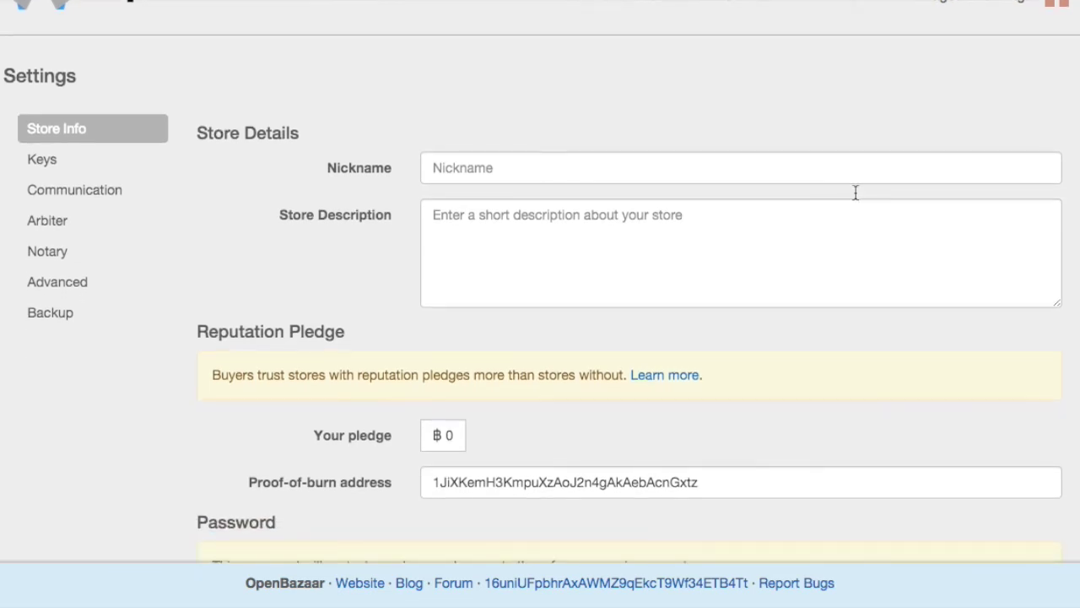
scroll(855, 193, "down", 1)
scroll(855, 192, "down", 1)
scroll(855, 194, "down", 1)
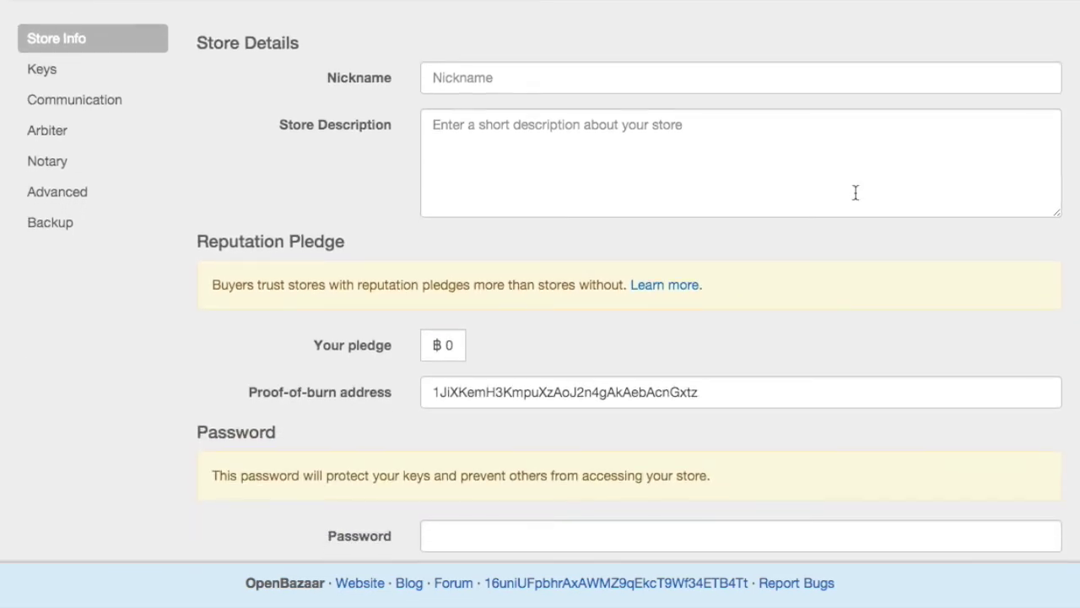
scroll(855, 199, "down", 1)
scroll(855, 199, "down", 2)
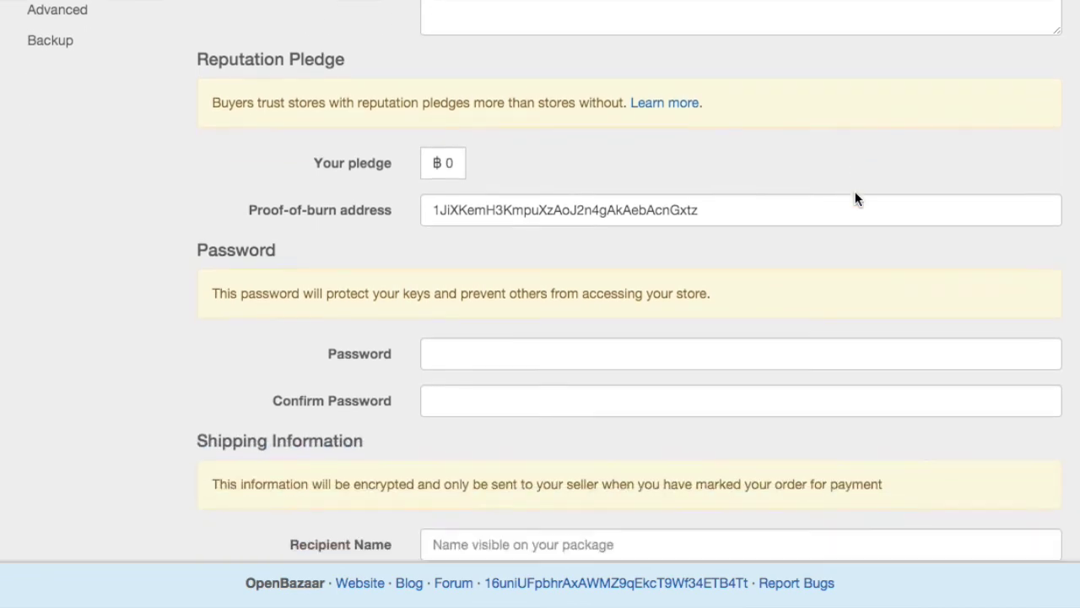
scroll(855, 199, "down", 1)
scroll(855, 196, "down", 1)
scroll(855, 194, "down", 1)
scroll(854, 194, "down", 1)
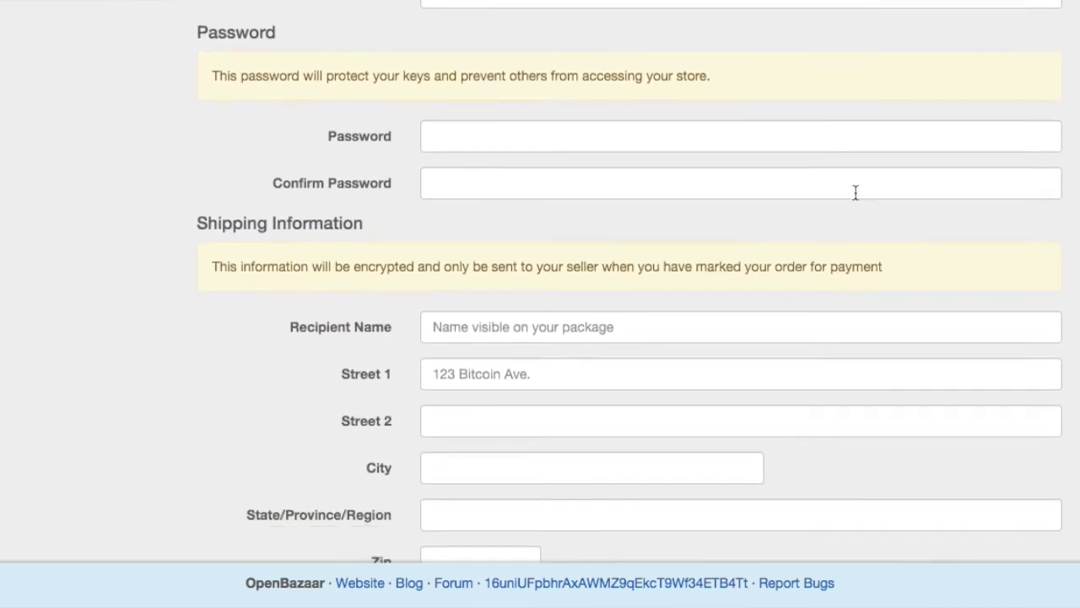
scroll(855, 192, "down", 1)
scroll(855, 192, "down", 2)
scroll(855, 196, "down", 1)
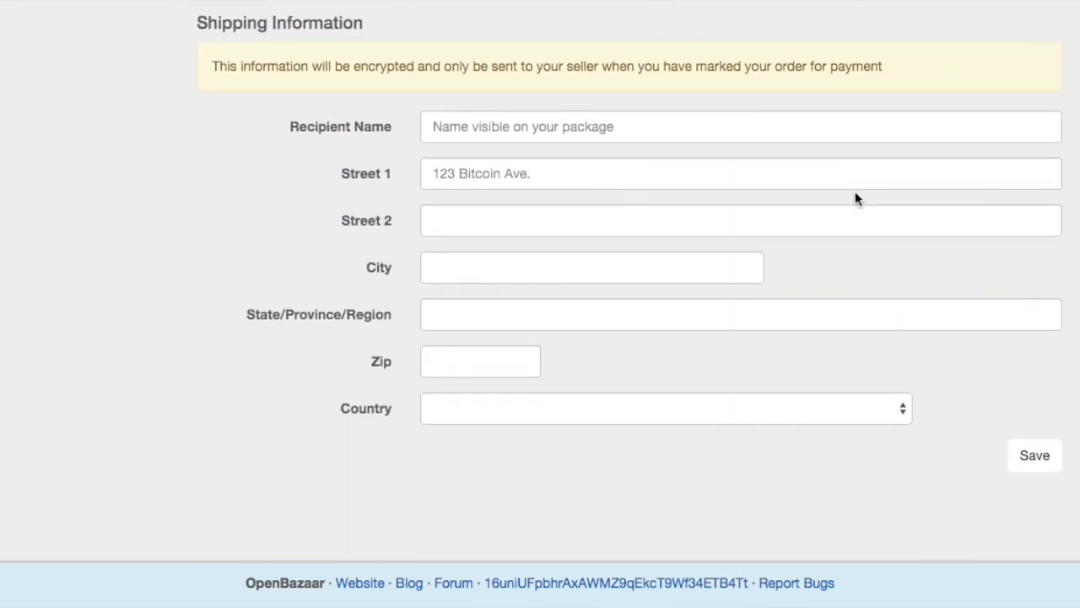
Step: Scroll back up to the top of the Store Info form
scroll(855, 199, "up", 1)
scroll(855, 199, "up", 2)
scroll(855, 199, "up", 2)
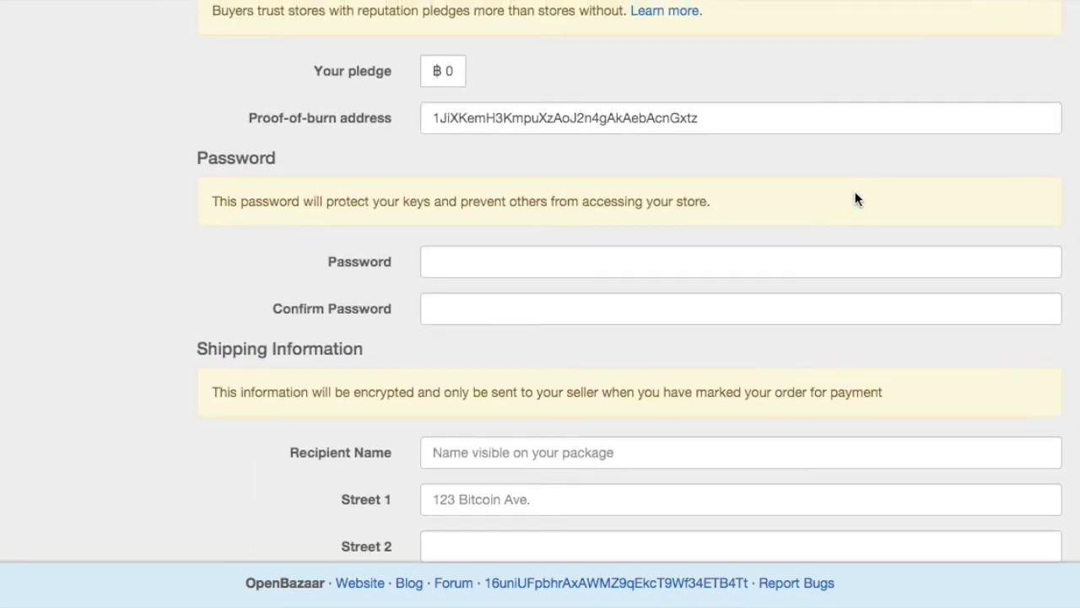
scroll(855, 199, "up", 4)
scroll(855, 194, "up", 1)
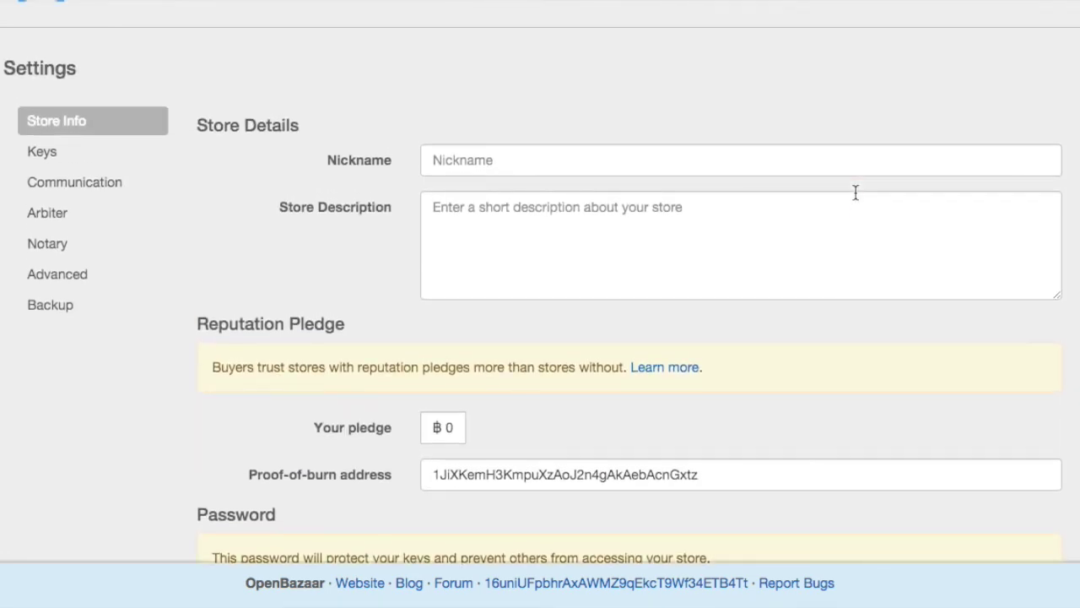
Step: Review the Communication contact settings, then scroll through the Arbiter settings
left_click(59, 191)
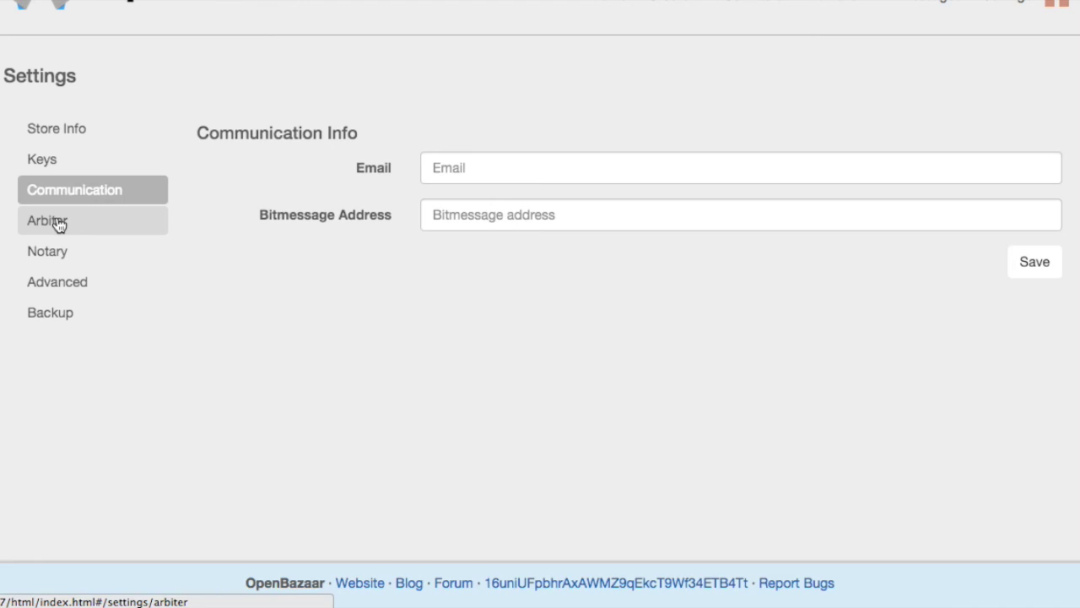
left_click(59, 223)
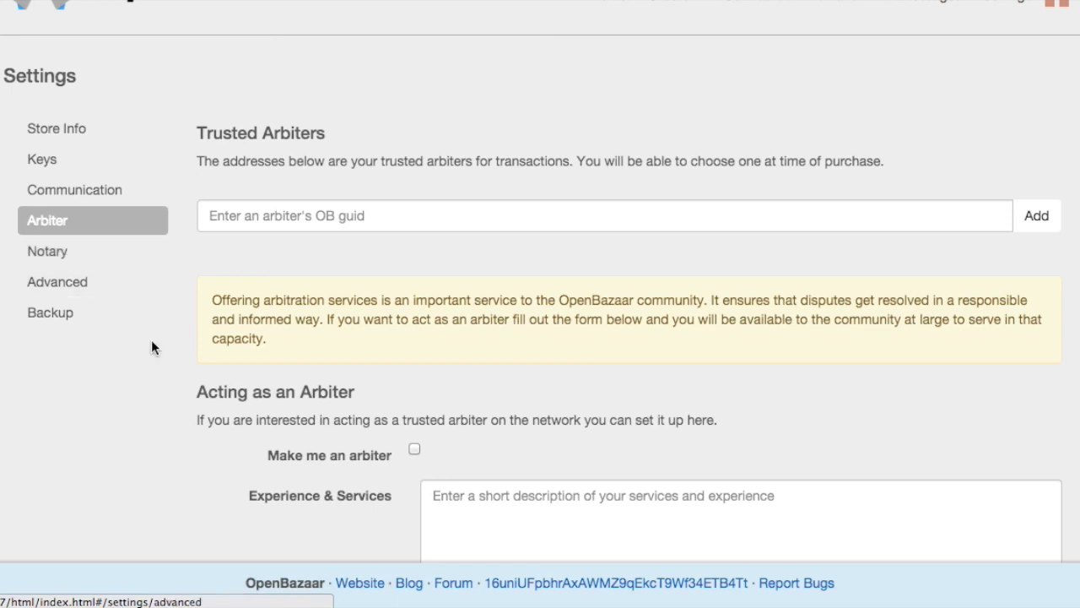
scroll(152, 346, "down", 1)
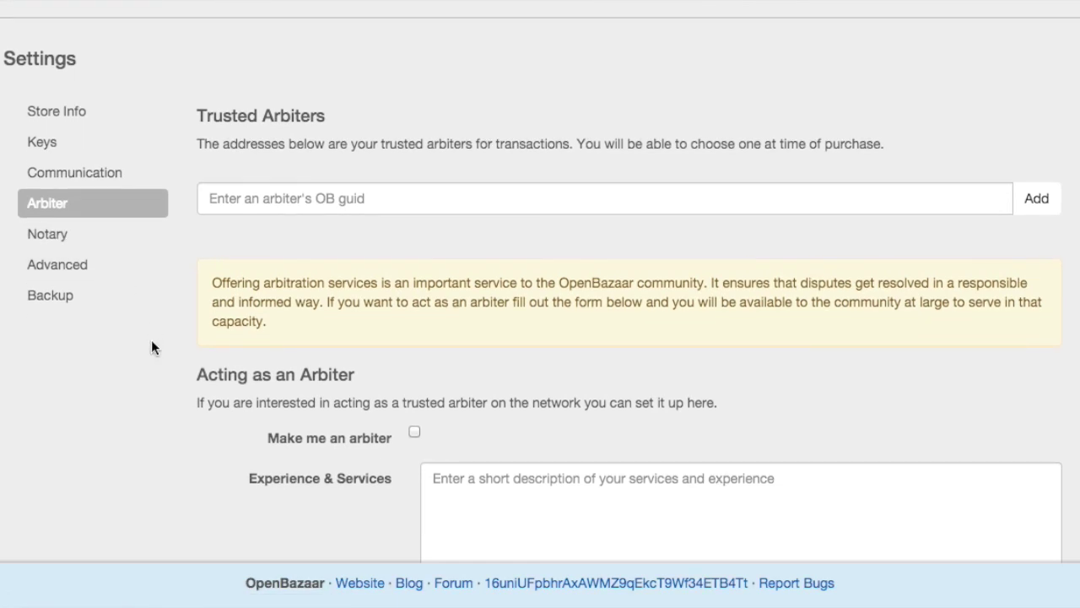
scroll(152, 344, "down", 1)
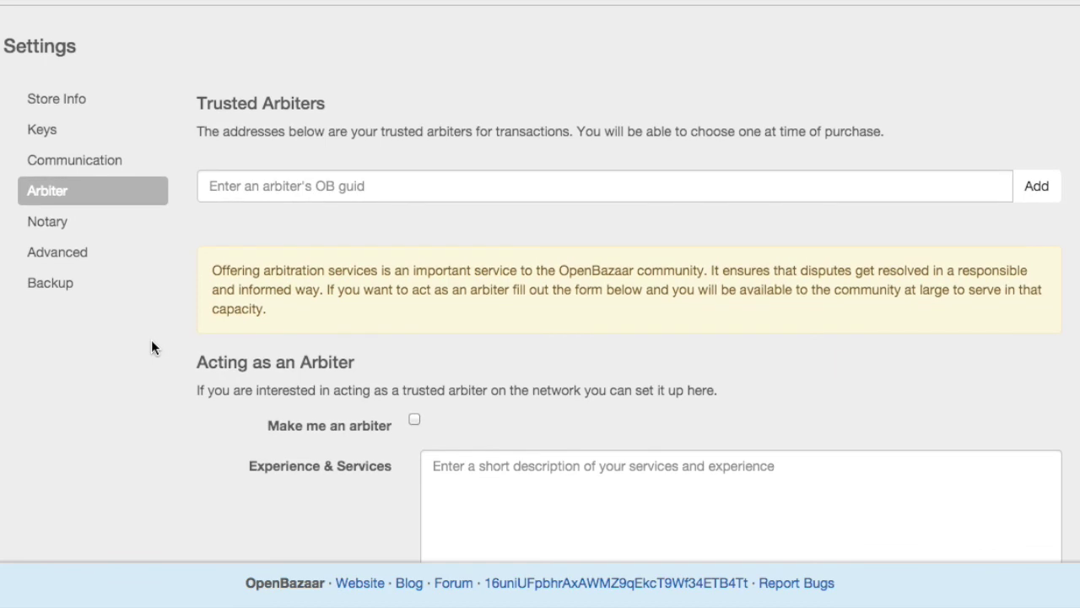
scroll(152, 344, "down", 3)
scroll(152, 343, "down", 5)
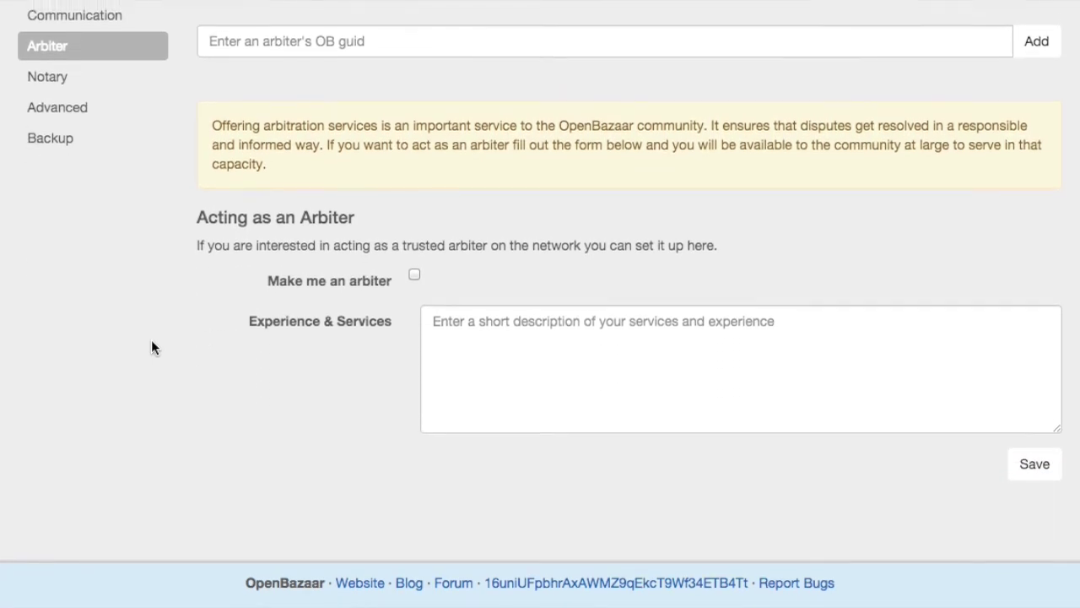
scroll(151, 346, "up", 5)
scroll(151, 345, "down", 2)
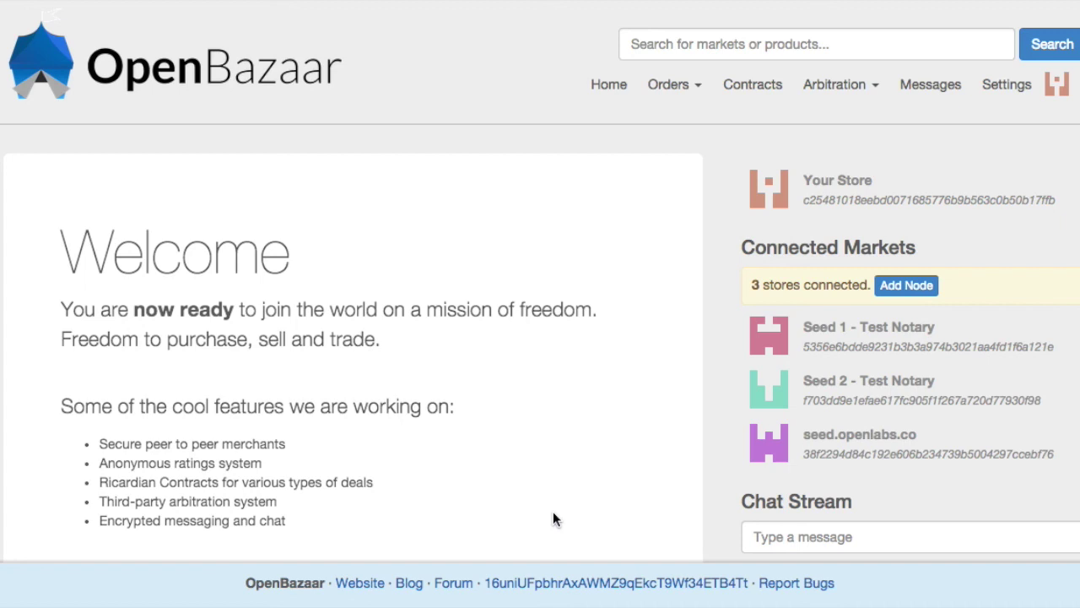
scroll(553, 511, "down", 1)
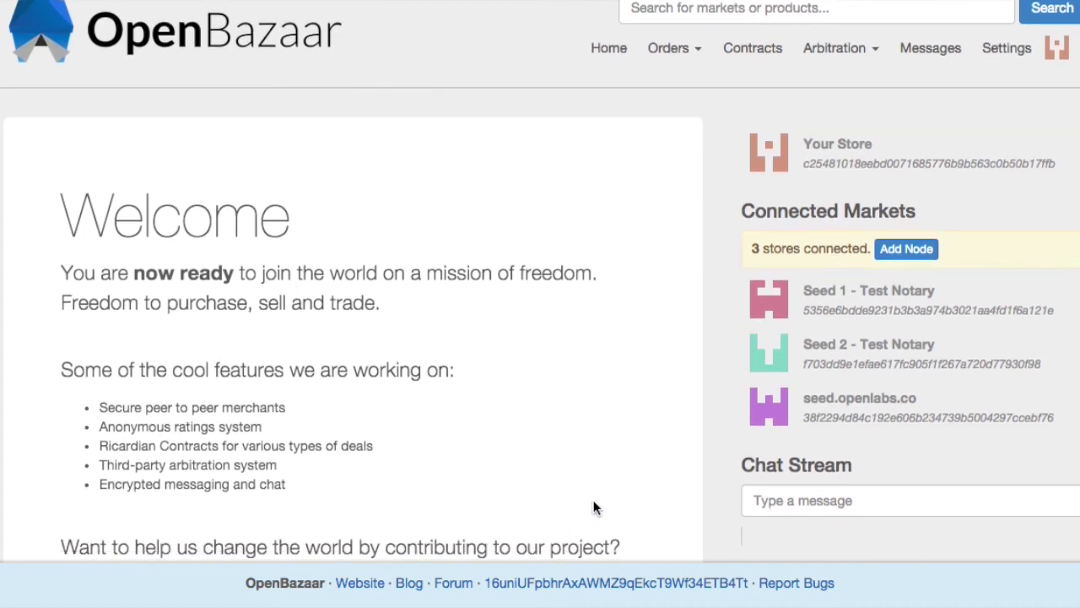
scroll(593, 505, "down", 1)
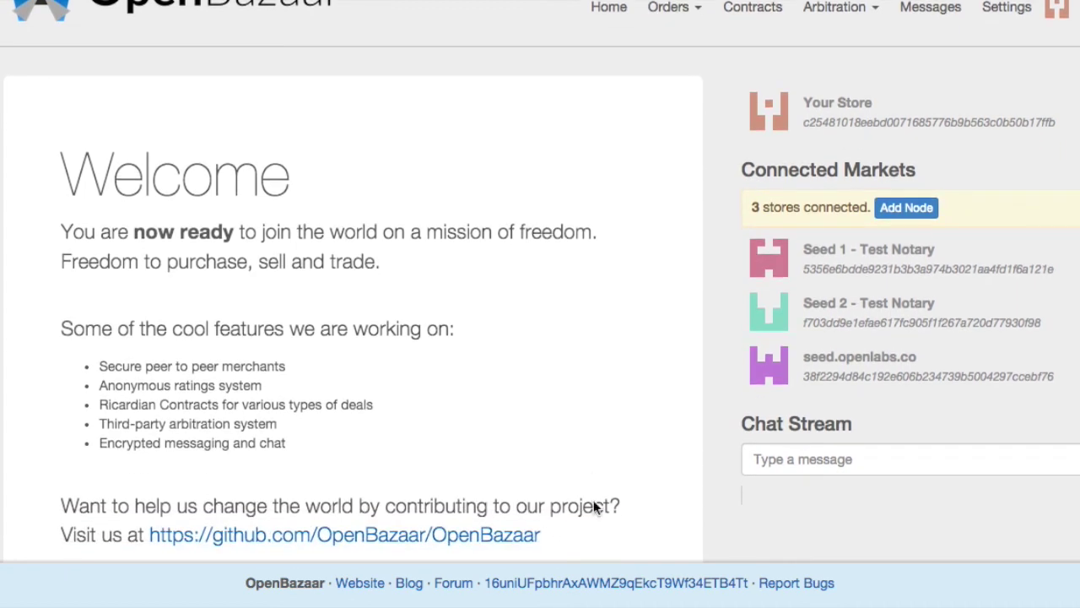
scroll(593, 504, "up", 2)
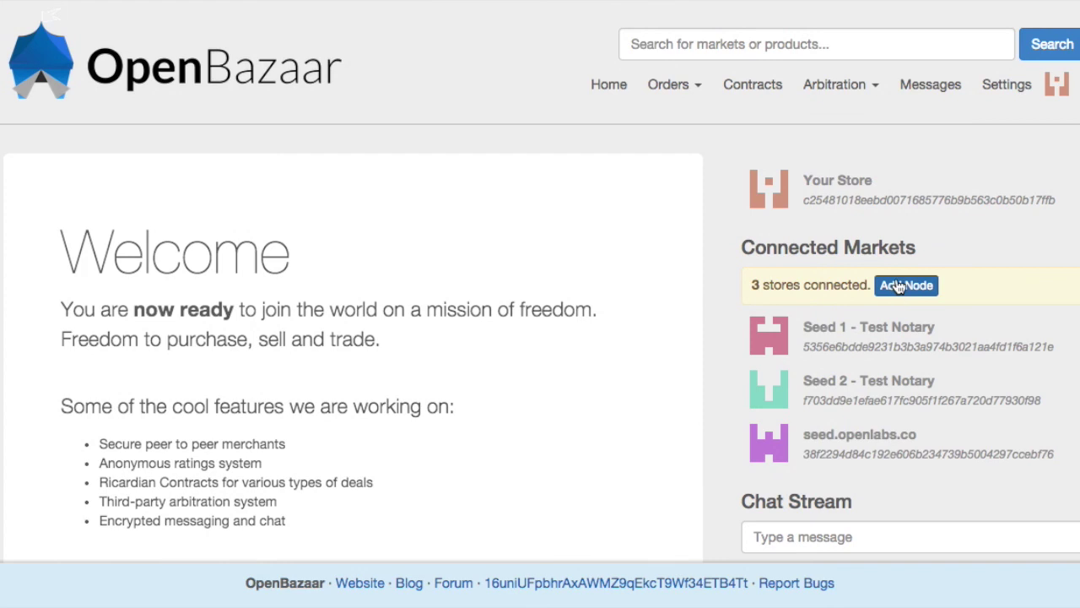